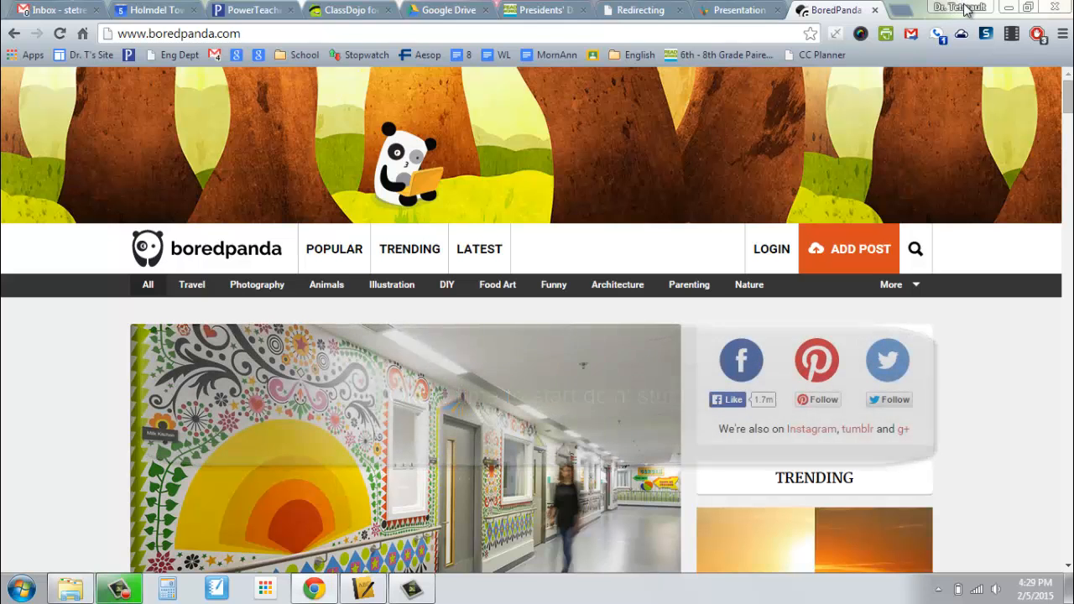
Bring up Chrome's person-picker window through Switch person in the profile menu.
click(965, 9)
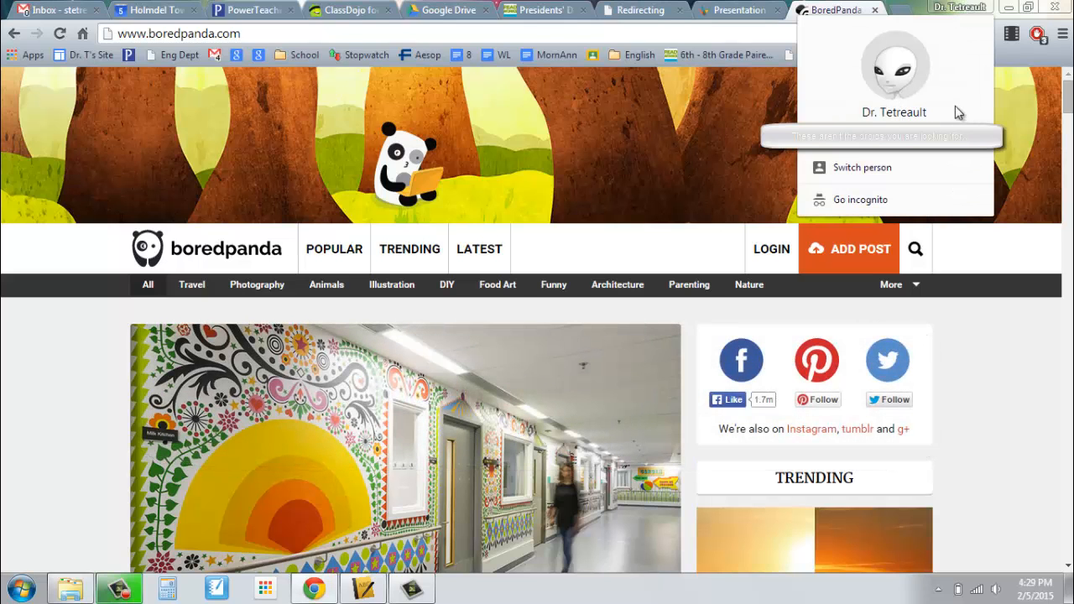
mouse_move(973, 113)
click(857, 167)
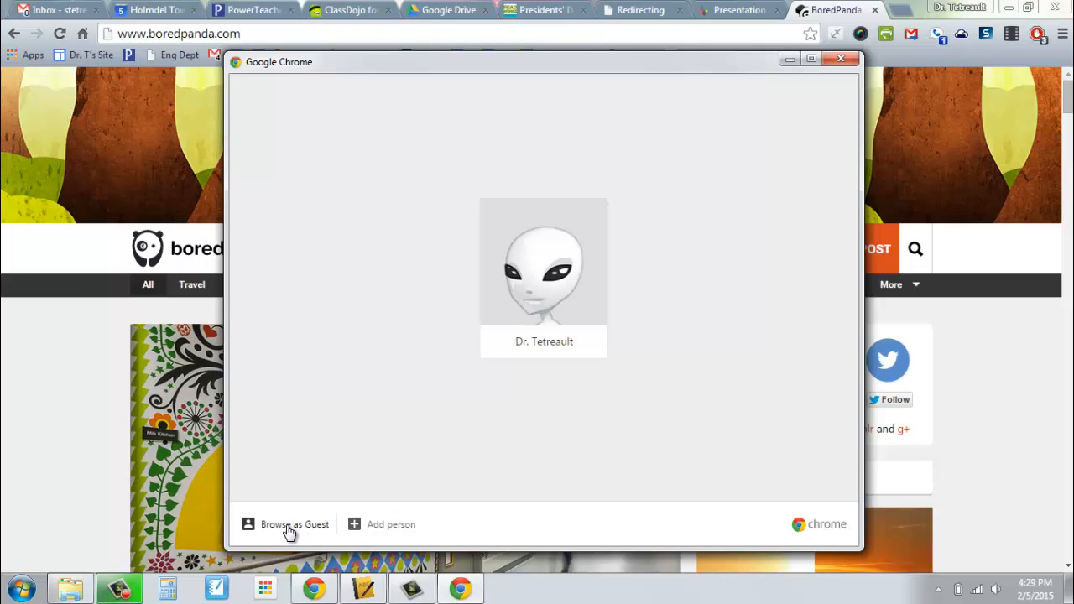
Add a new person and sign it in to the school account, resubmitting the corrected password.
click(356, 527)
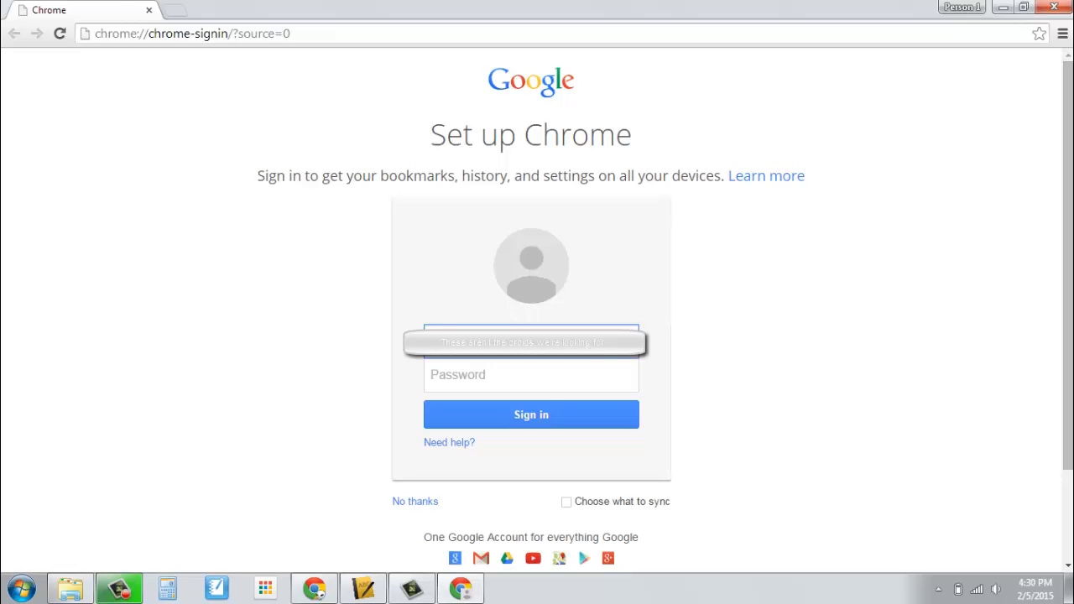
key(Tab)
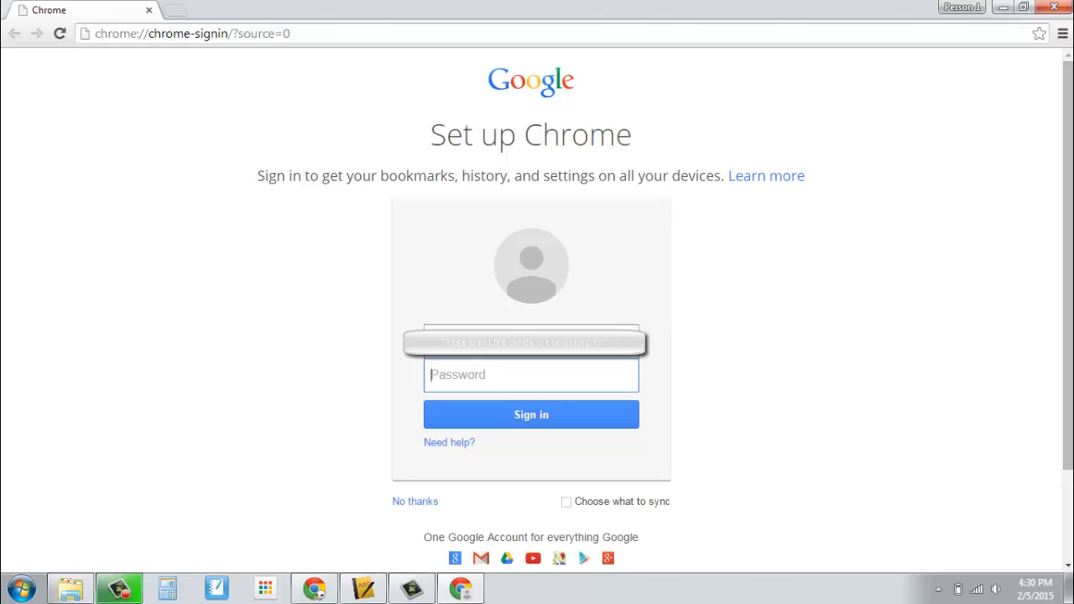
text(••••••••••)
key(Return)
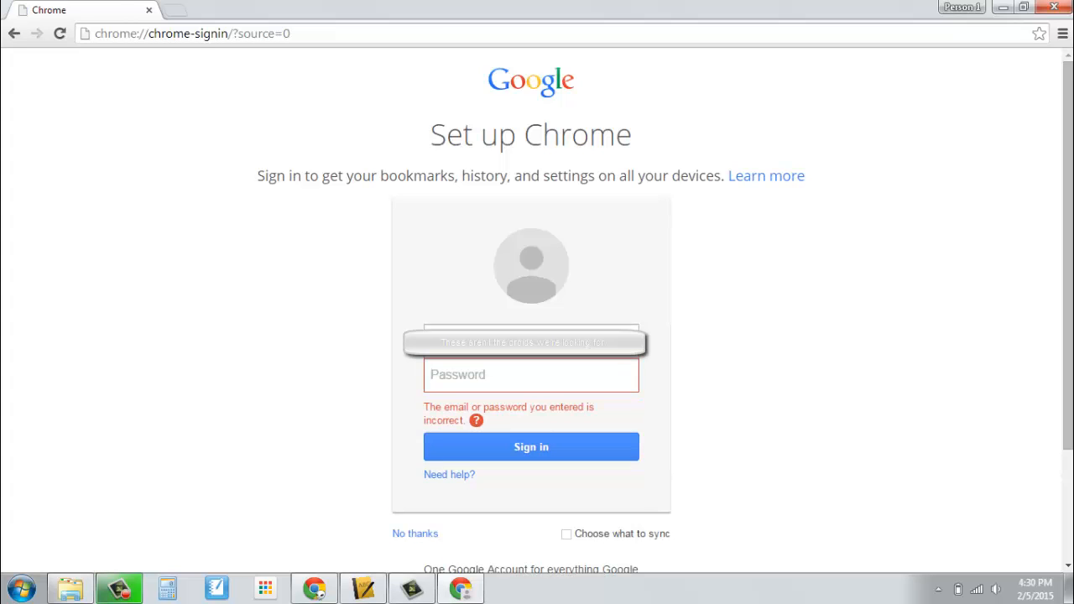
text(••••••••••)
key(Return)
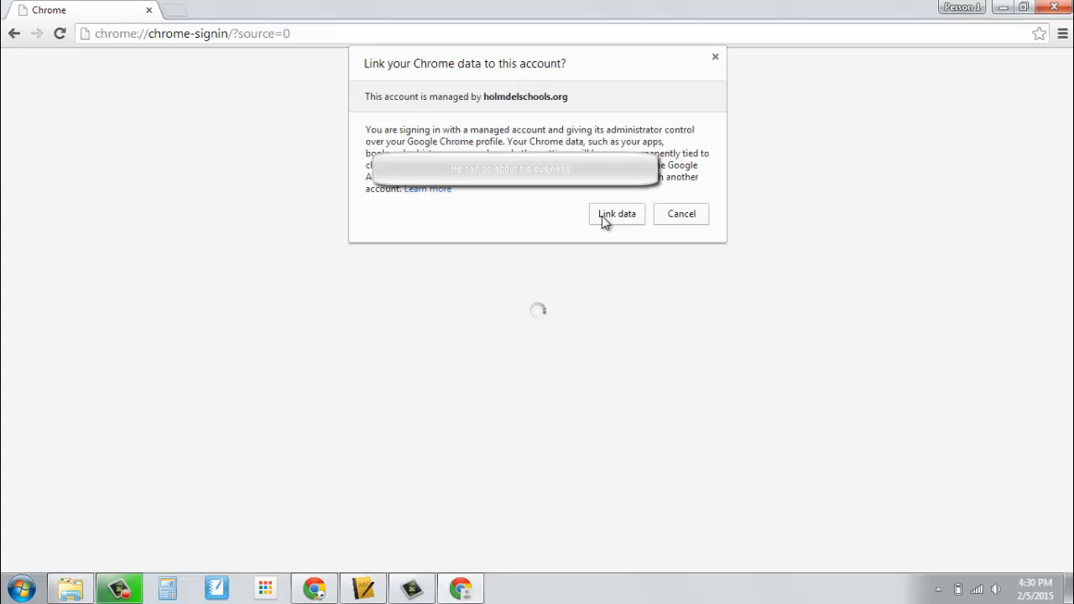
Link the new profile's data to the school account and dismiss the signed-in notice.
click(617, 214)
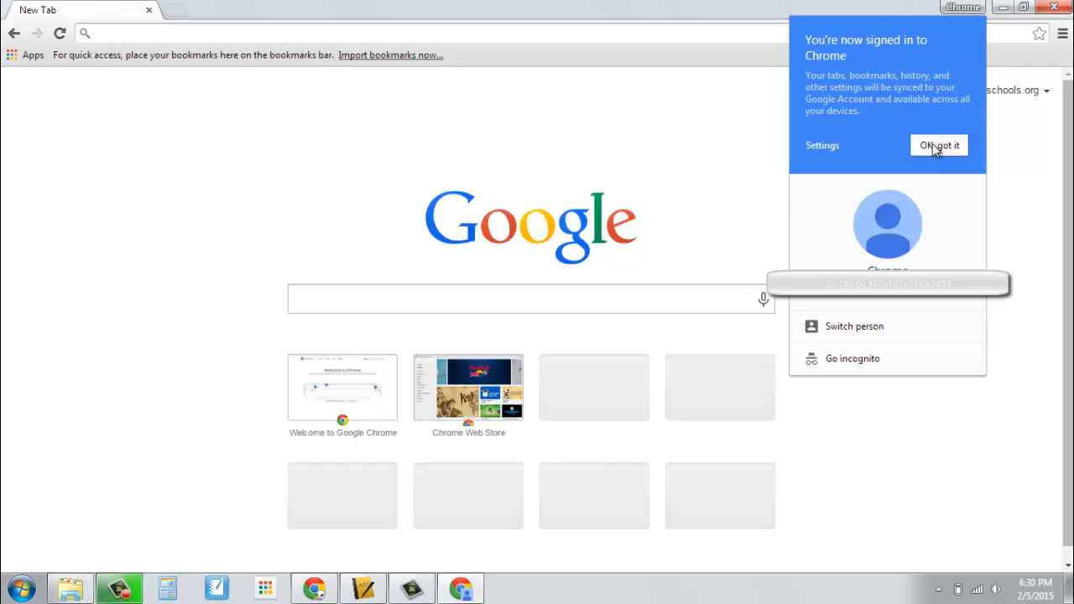
click(936, 147)
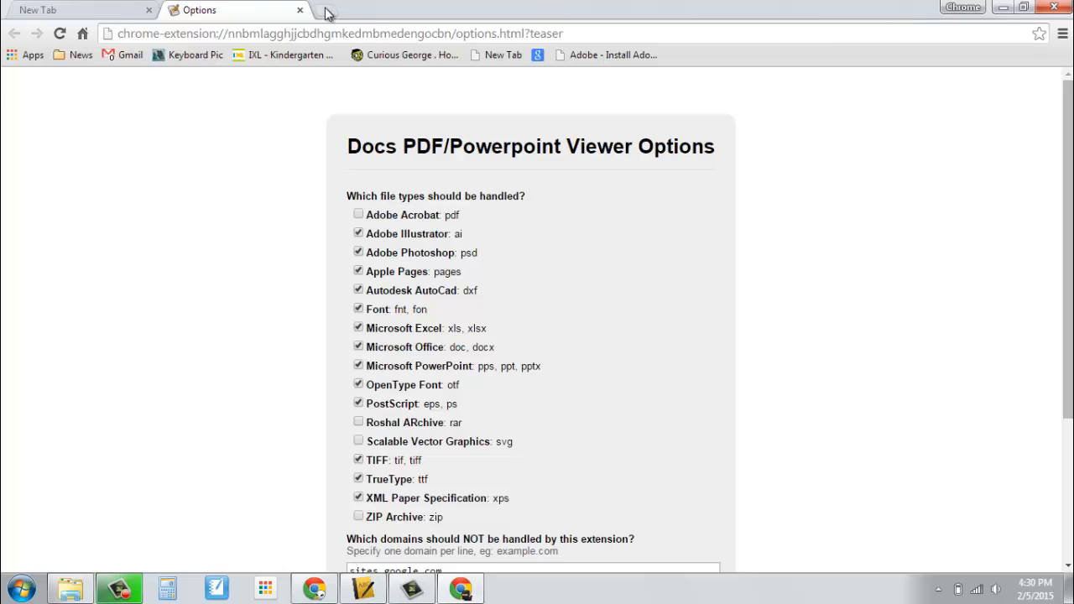
Close the extension Options tab and the Awesome Screenshot welcome tab in the new profile.
click(300, 11)
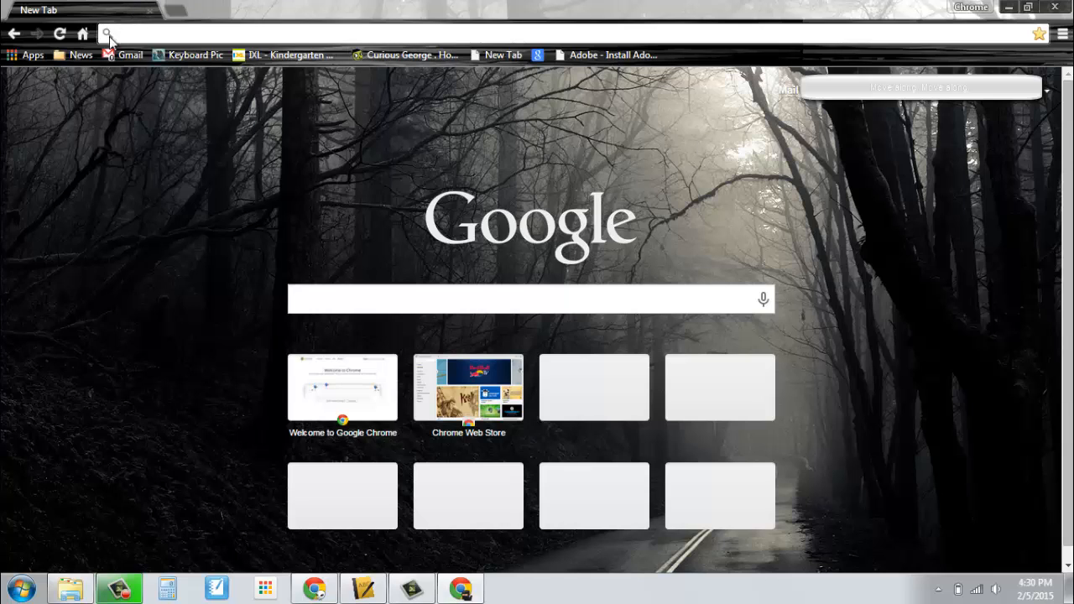
click(971, 7)
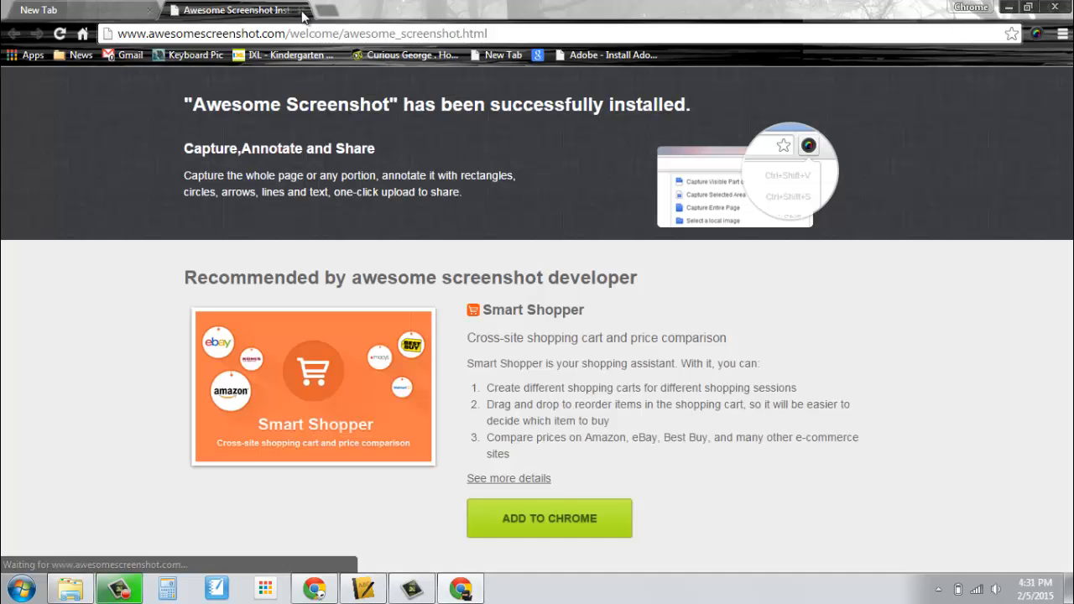
click(279, 10)
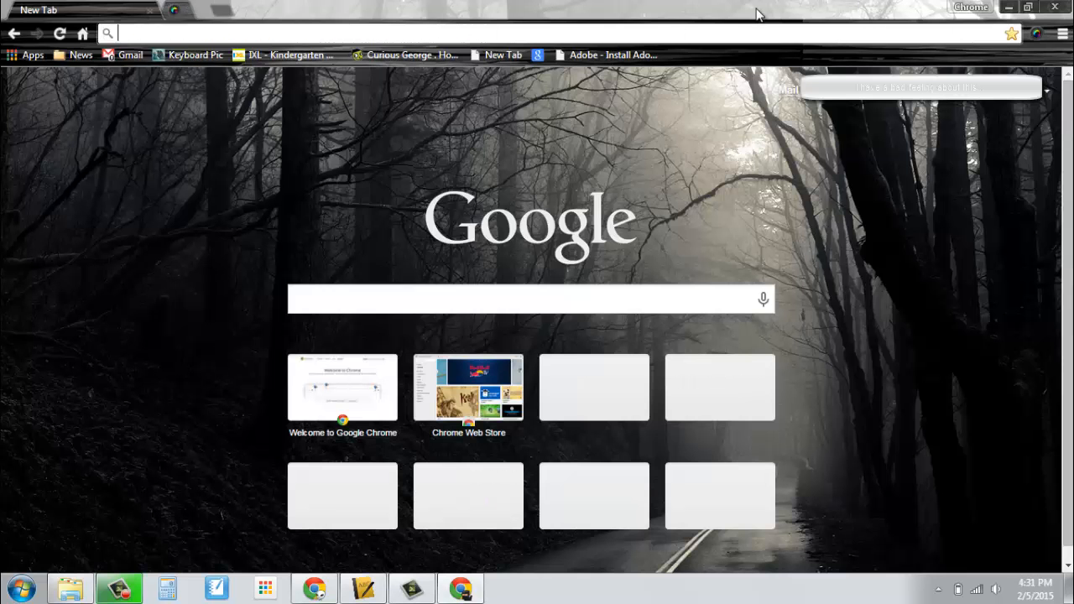
click(971, 8)
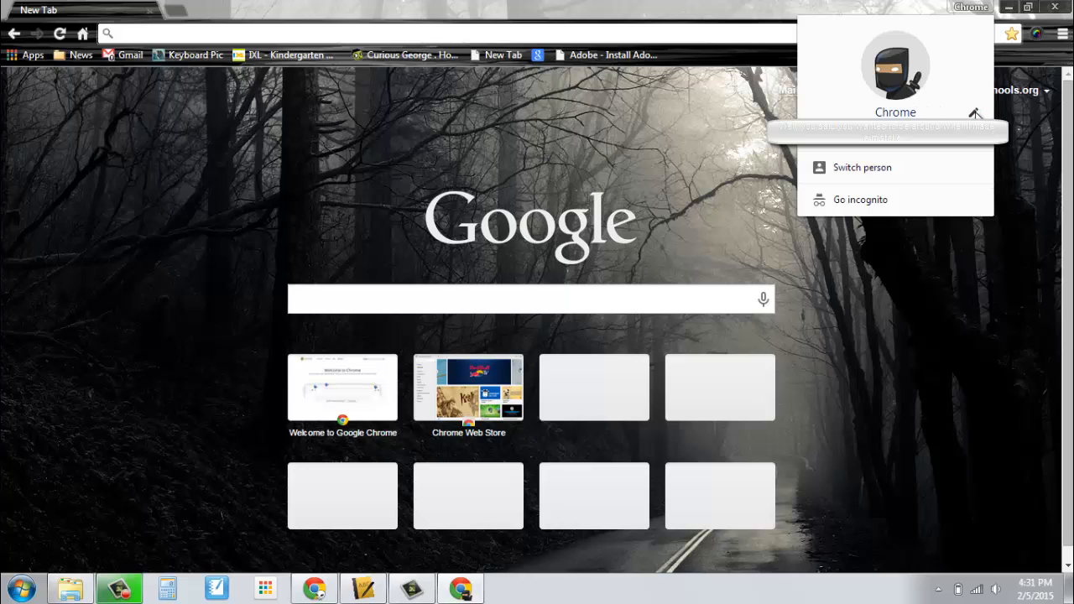
Append ' Ninja!' to the profile name in its popup, making it 'Chrome Ninja!'.
click(976, 113)
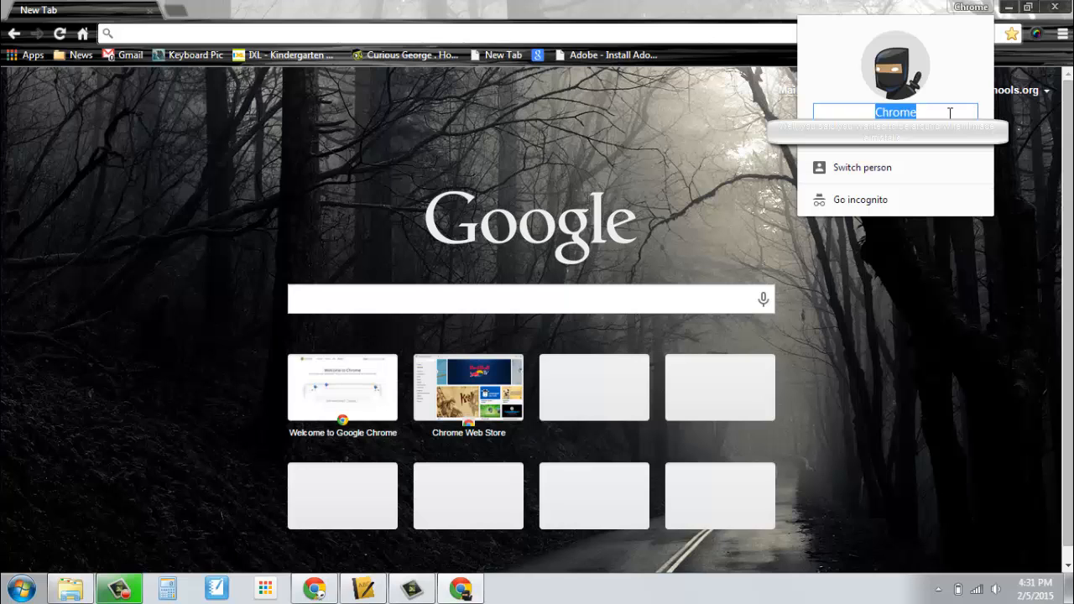
click(950, 113)
text(Ninja)
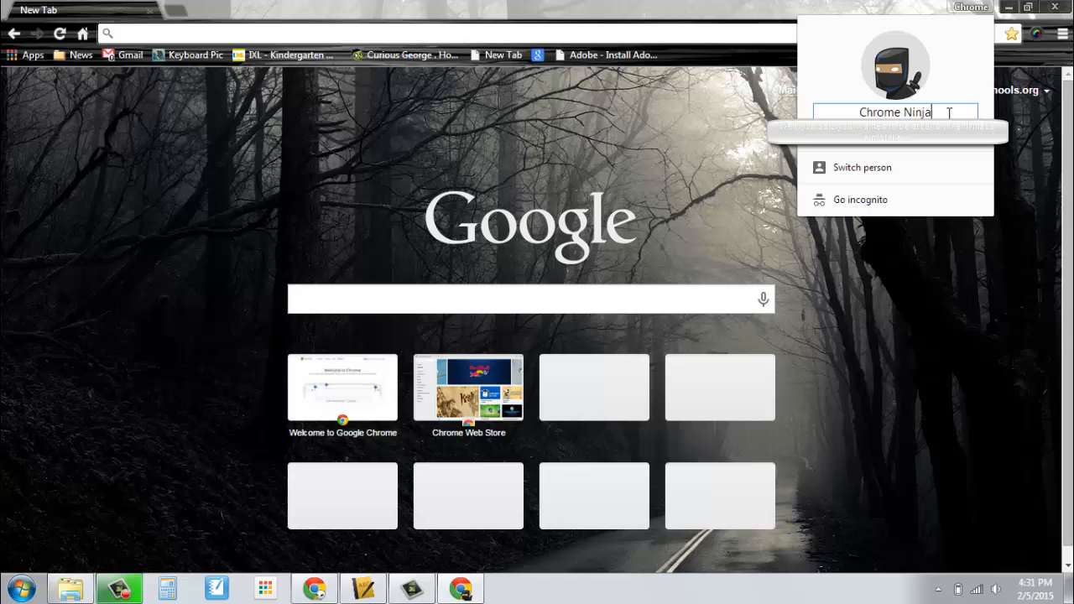
text(!)
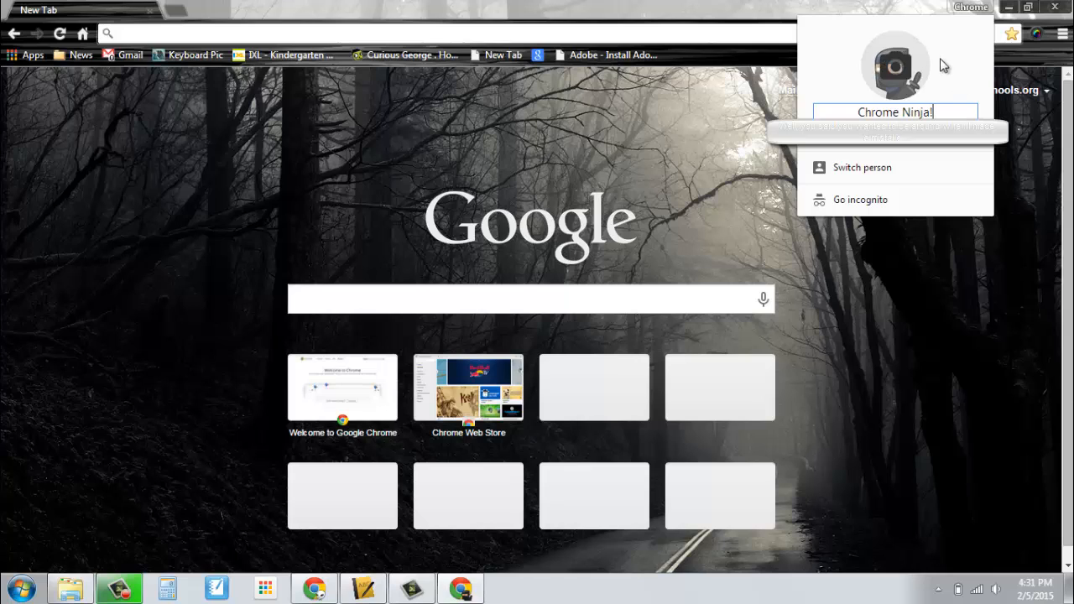
mouse_move(898, 69)
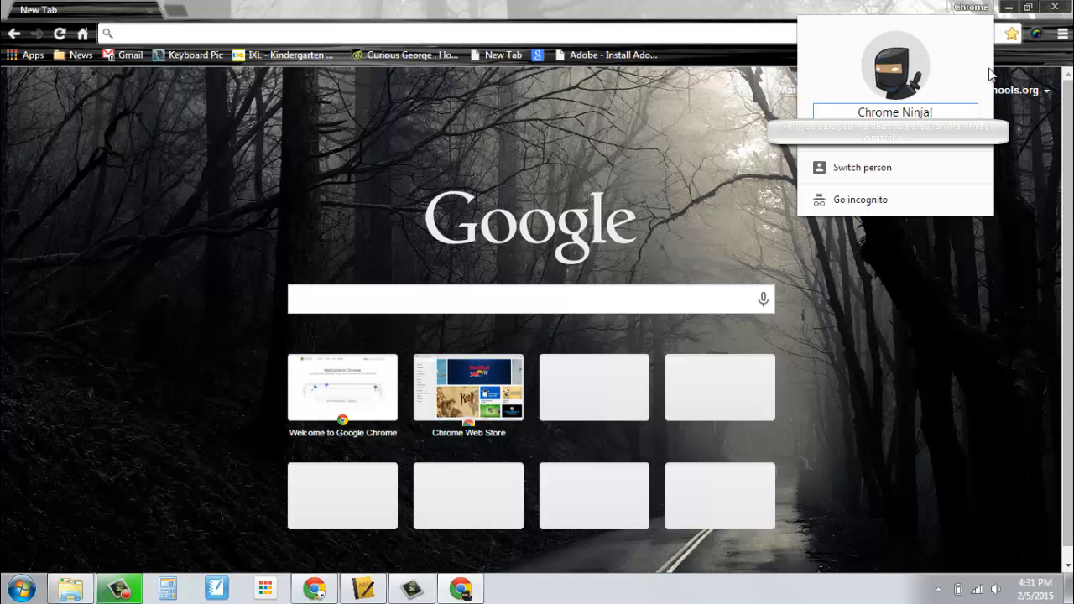
click(976, 7)
Open Chrome Settings and scroll down to the People section.
click(1063, 34)
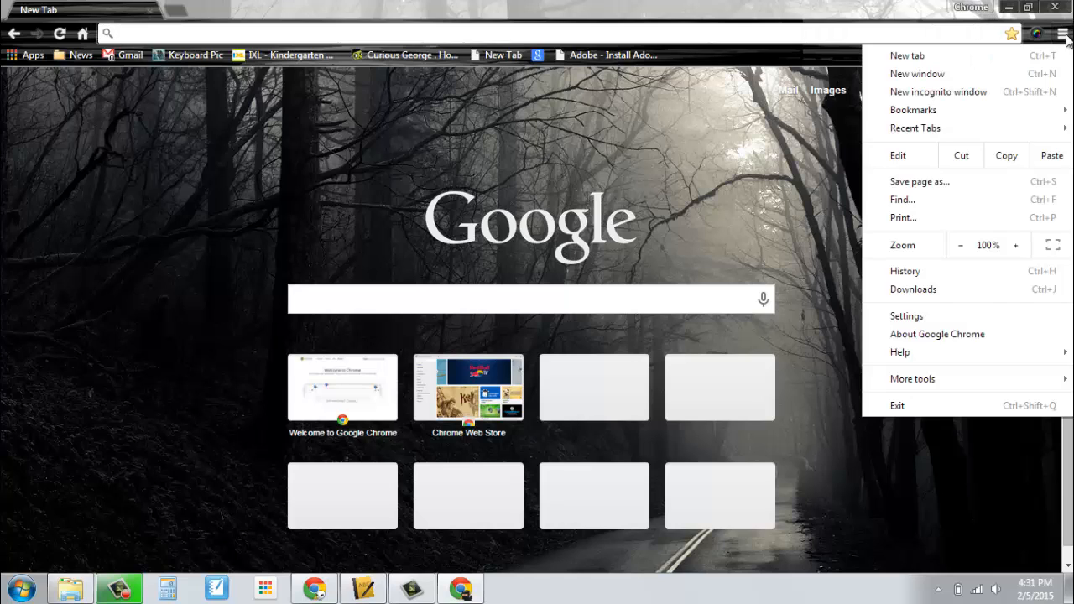
click(911, 318)
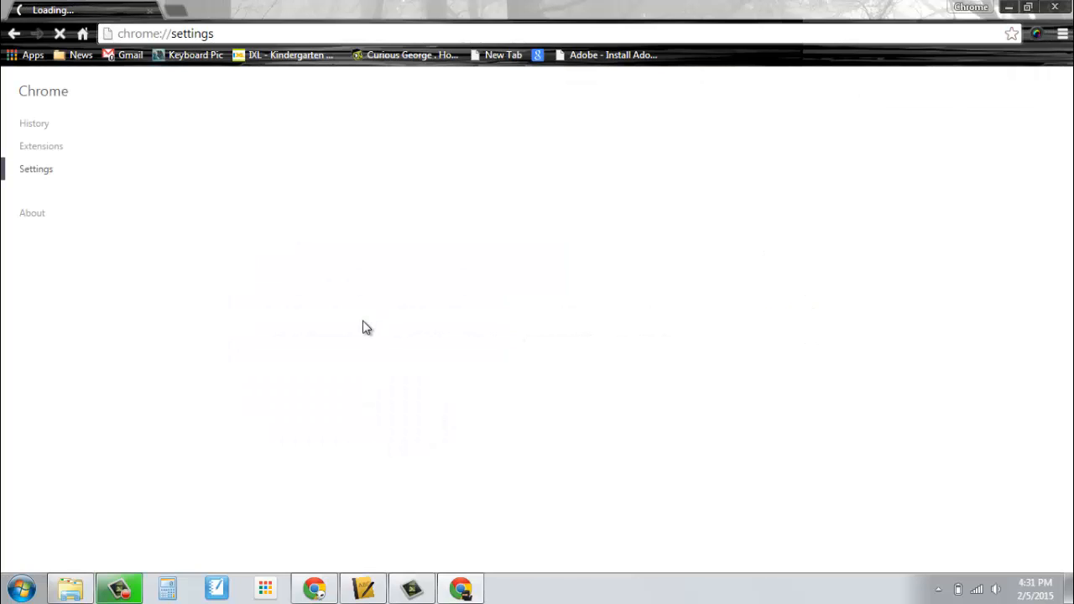
scroll(468, 346, down, 3)
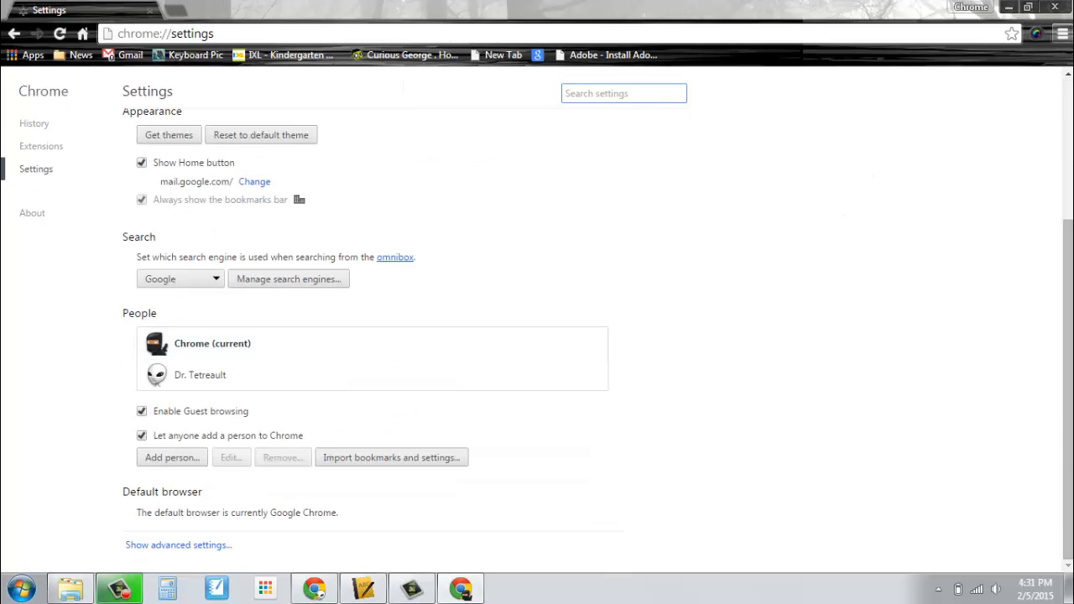
click(1063, 33)
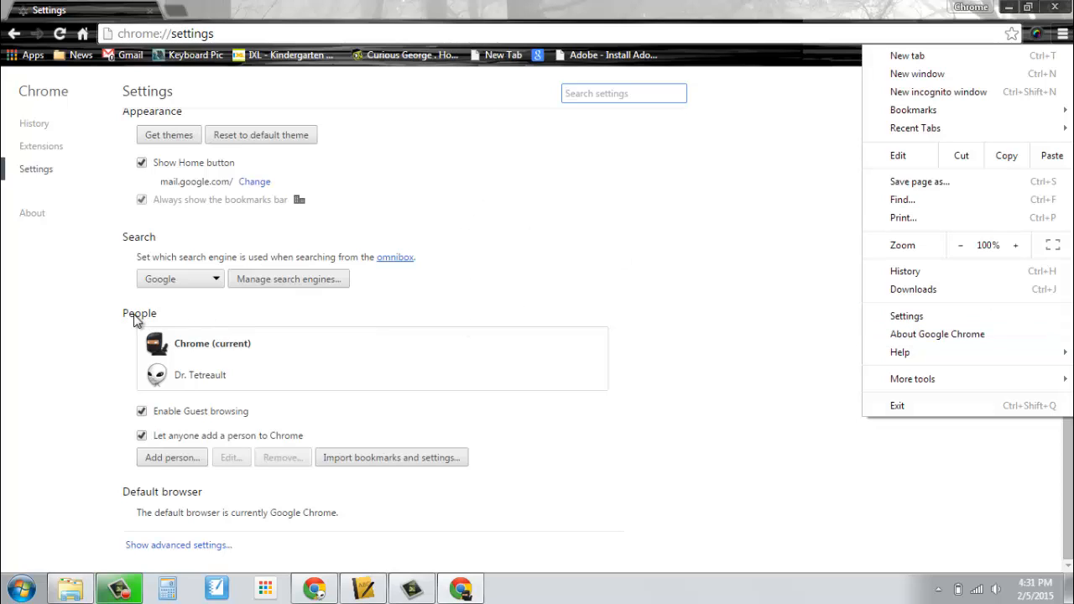
click(192, 349)
Rename the current person to 'Chrome Ninja!', add a desktop shortcut, and save.
click(211, 344)
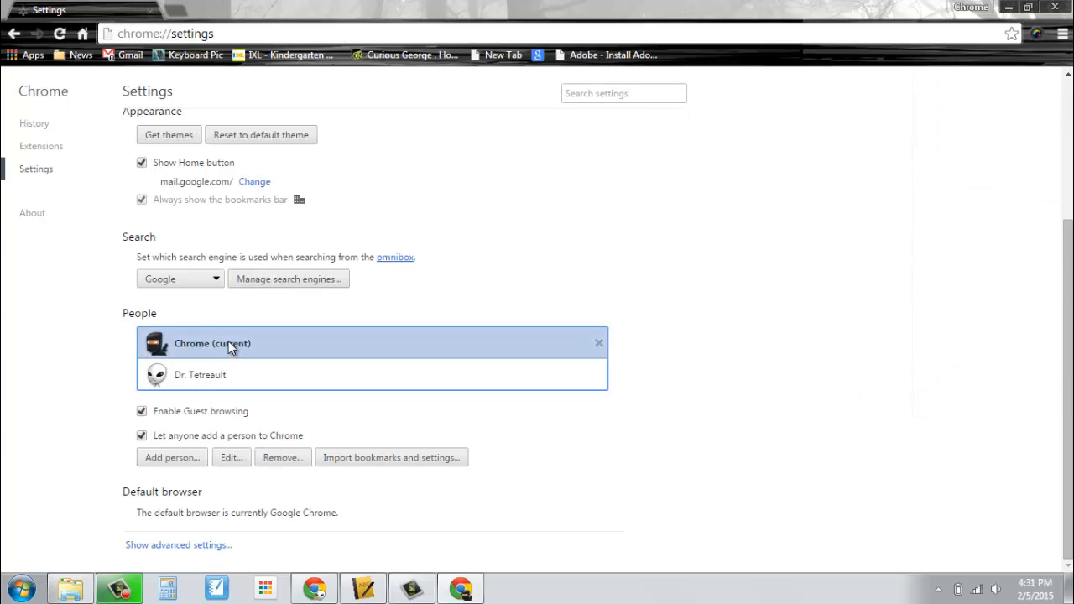
click(231, 460)
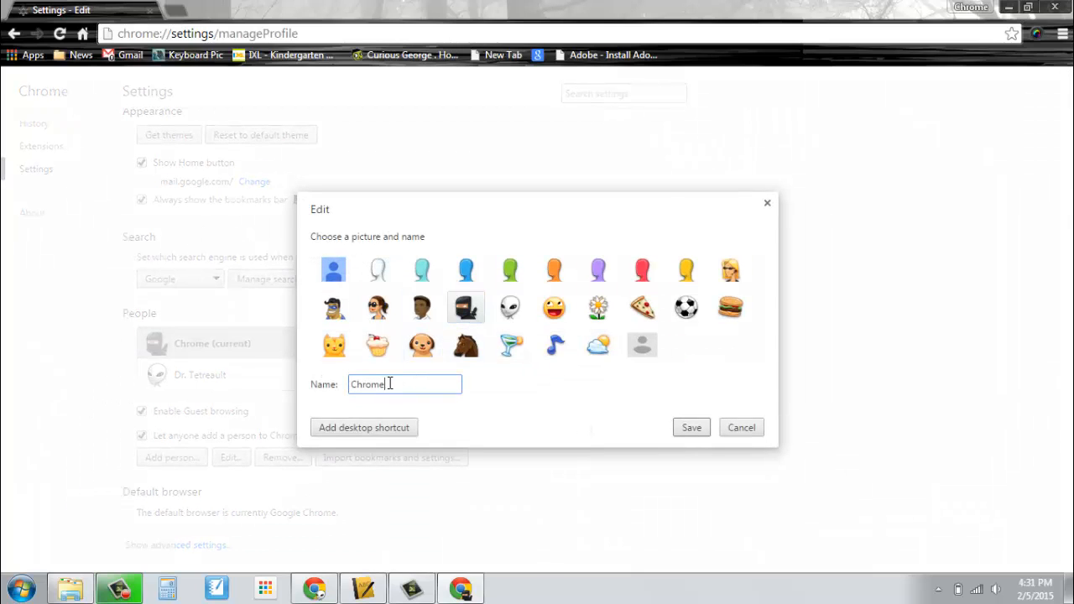
text(Ninja!)
click(373, 430)
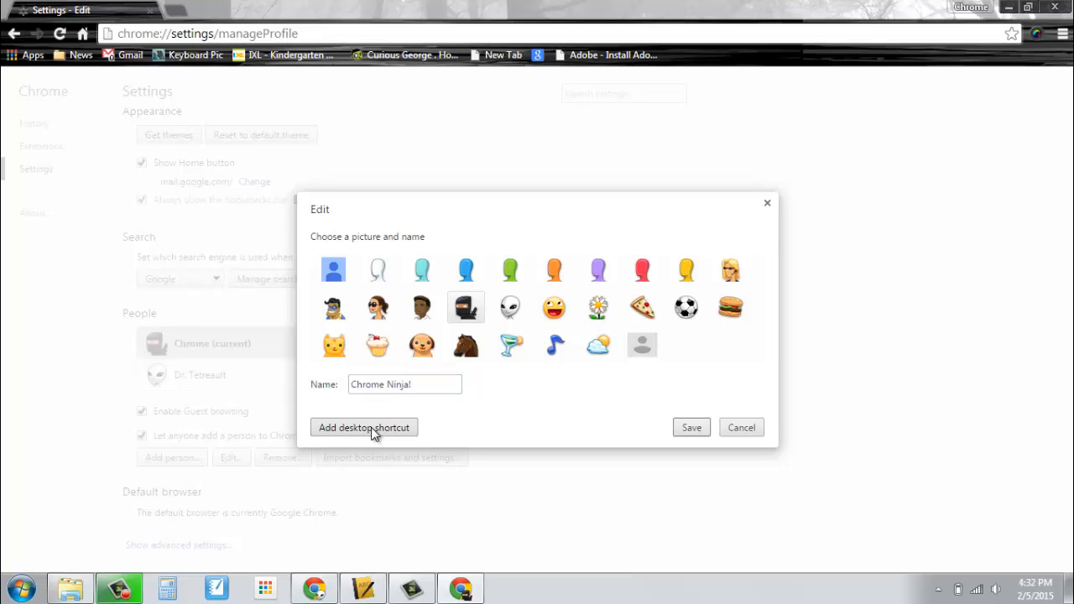
click(690, 428)
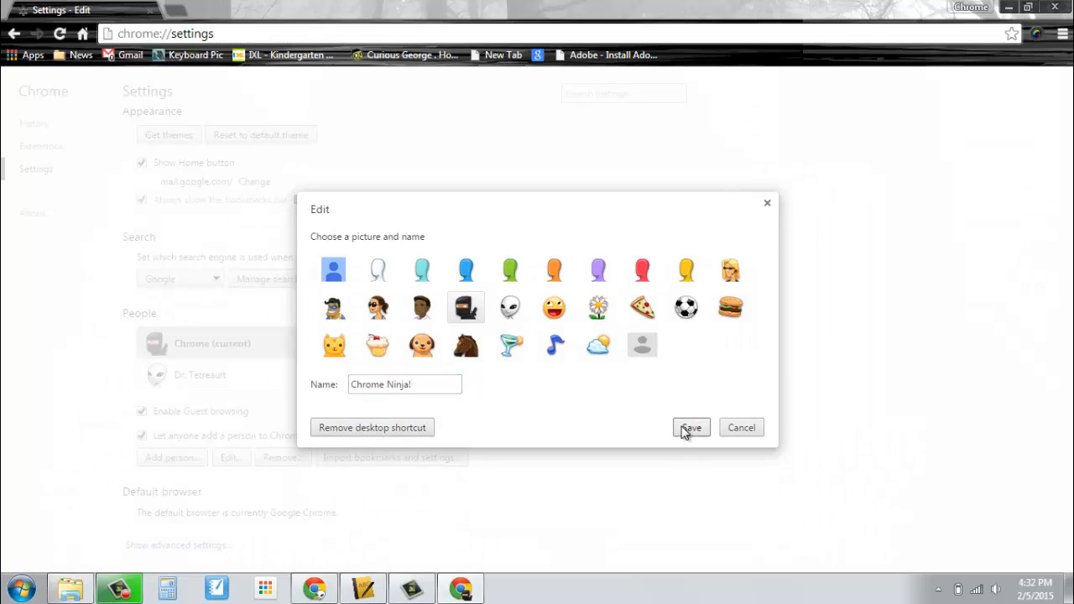
Minimize the open windows and launch the Chrome Ninja! profile maximized from its desktop shortcut.
click(1008, 7)
click(1008, 8)
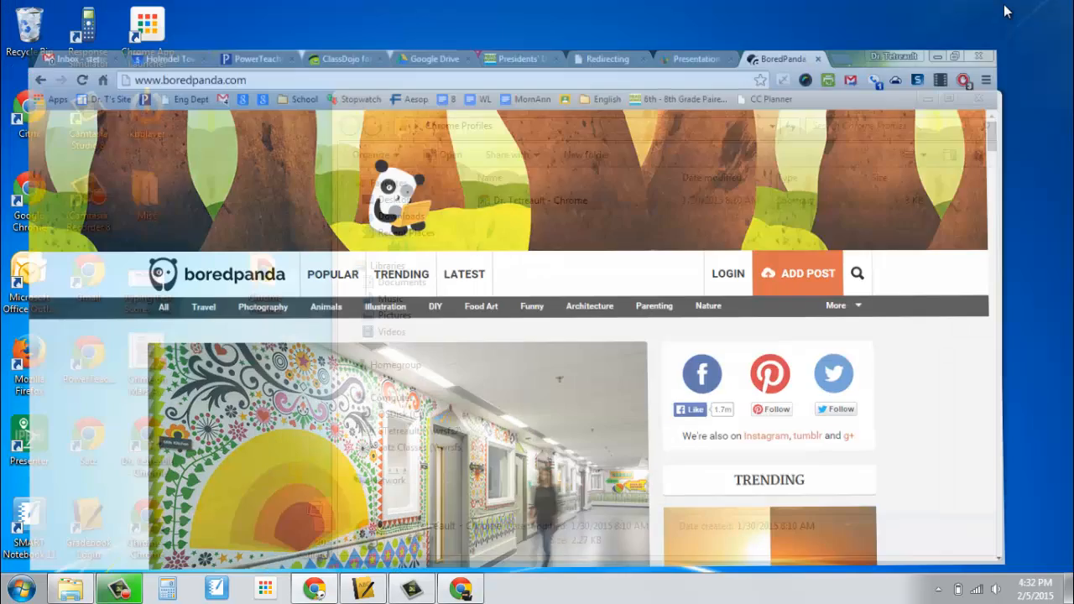
click(926, 99)
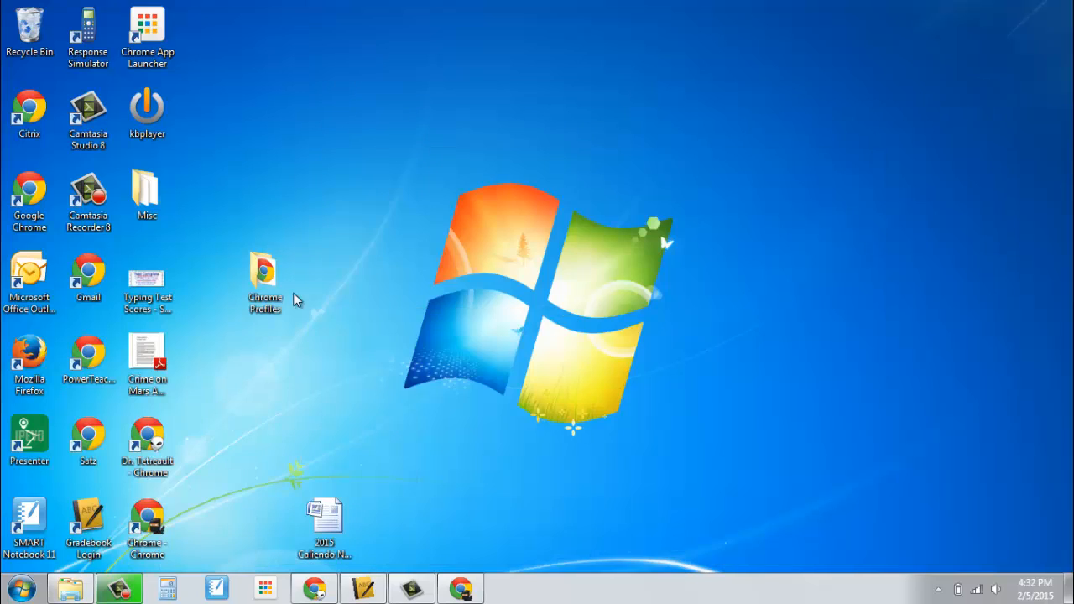
click(146, 523)
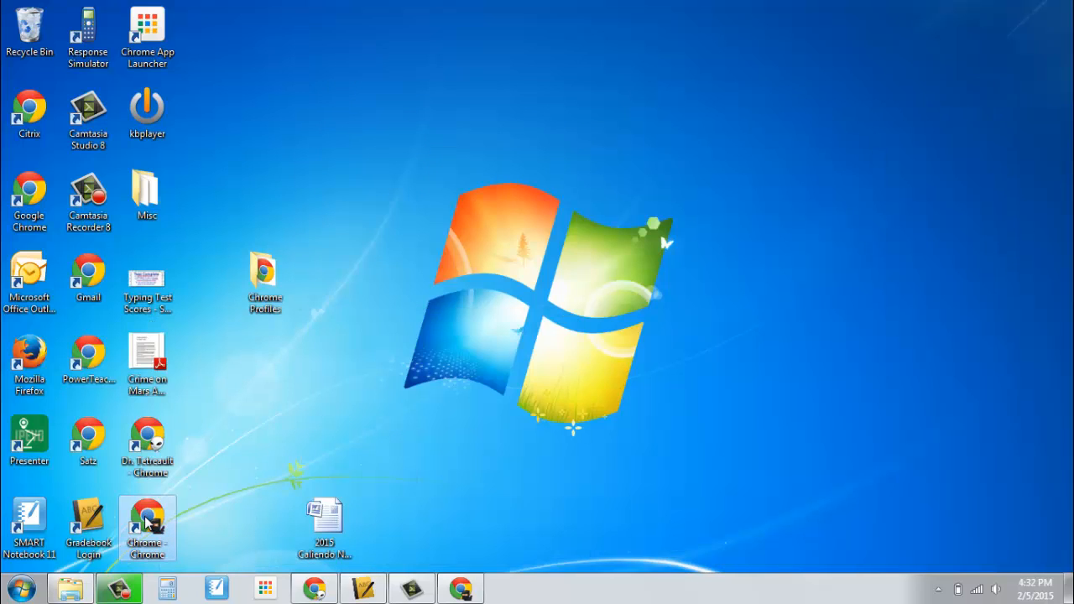
double_click(146, 523)
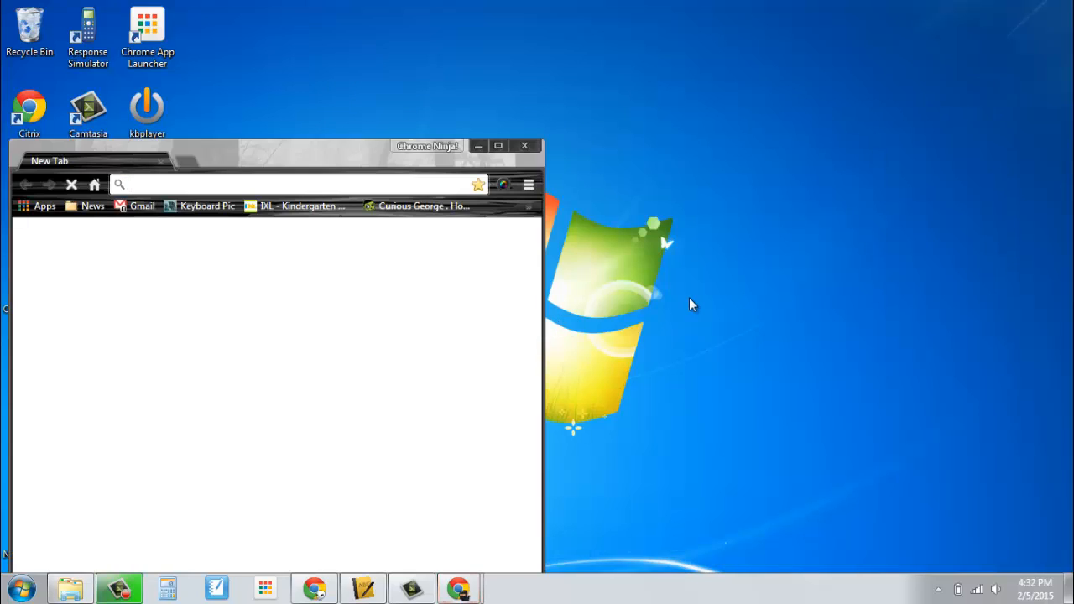
click(499, 147)
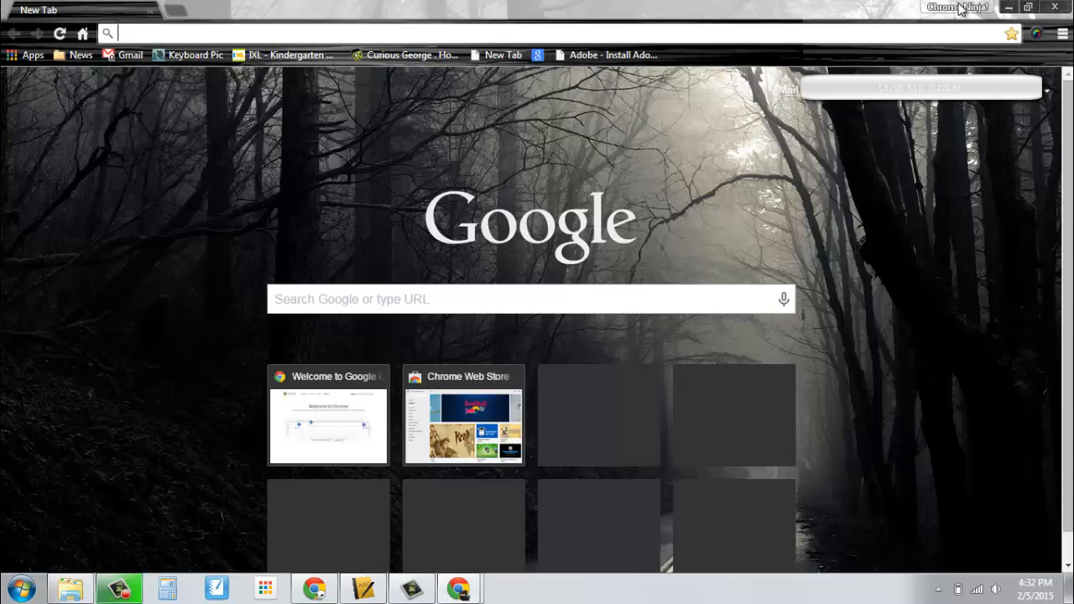
Launch the original profile from its shortcut, then open the person picker from Chrome Ninja!
click(1010, 7)
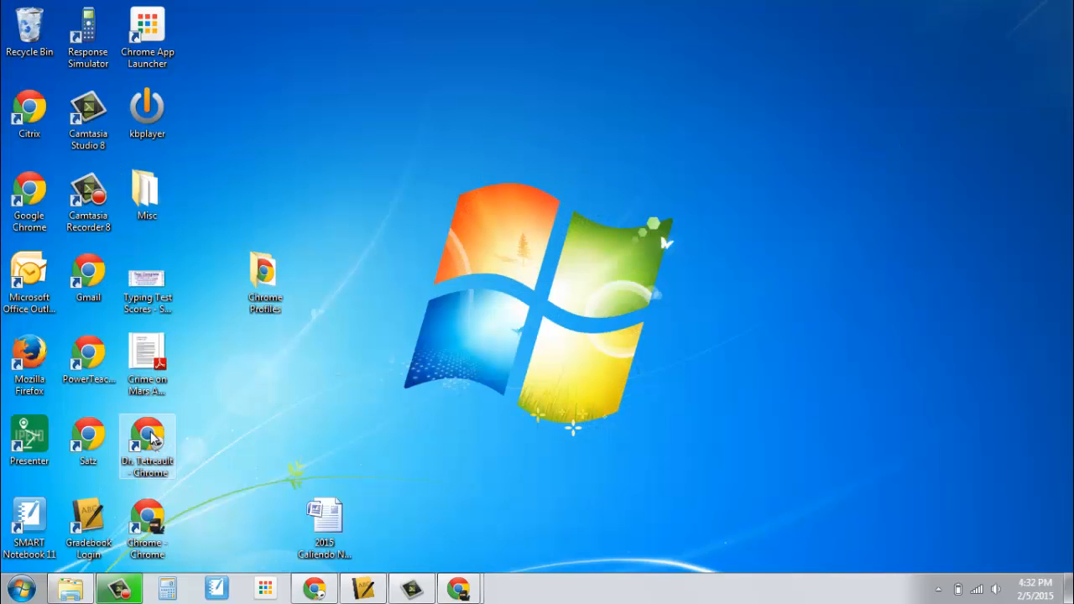
double_click(152, 440)
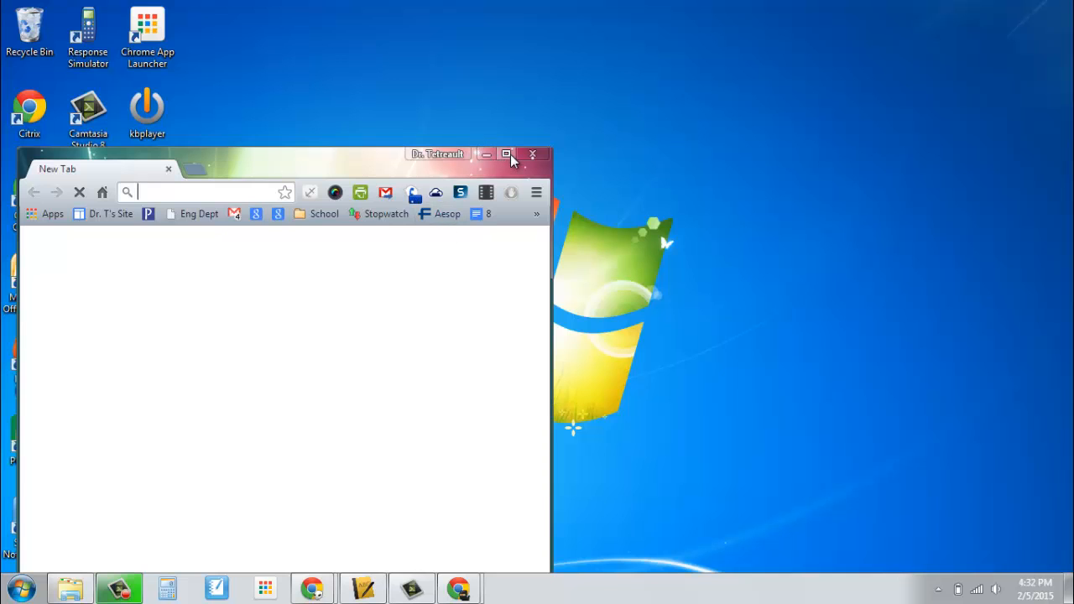
click(485, 156)
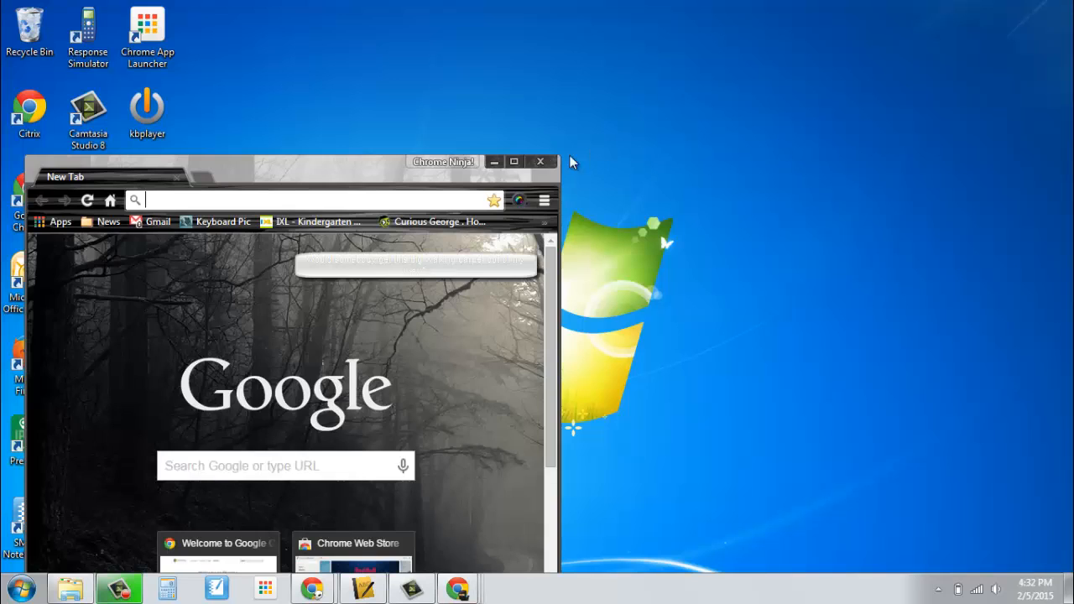
click(514, 161)
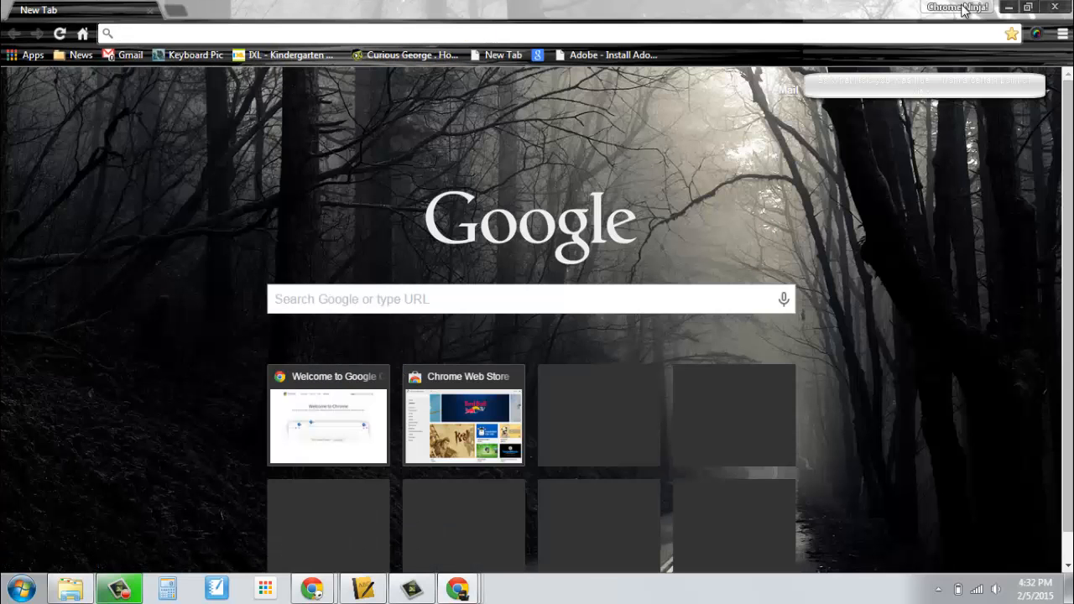
click(963, 9)
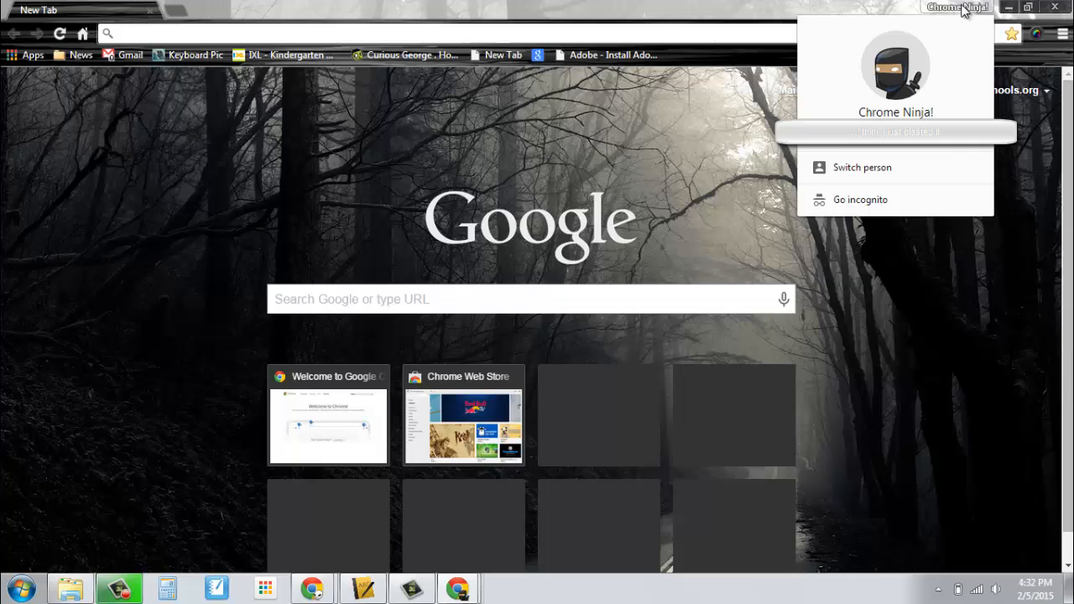
click(882, 172)
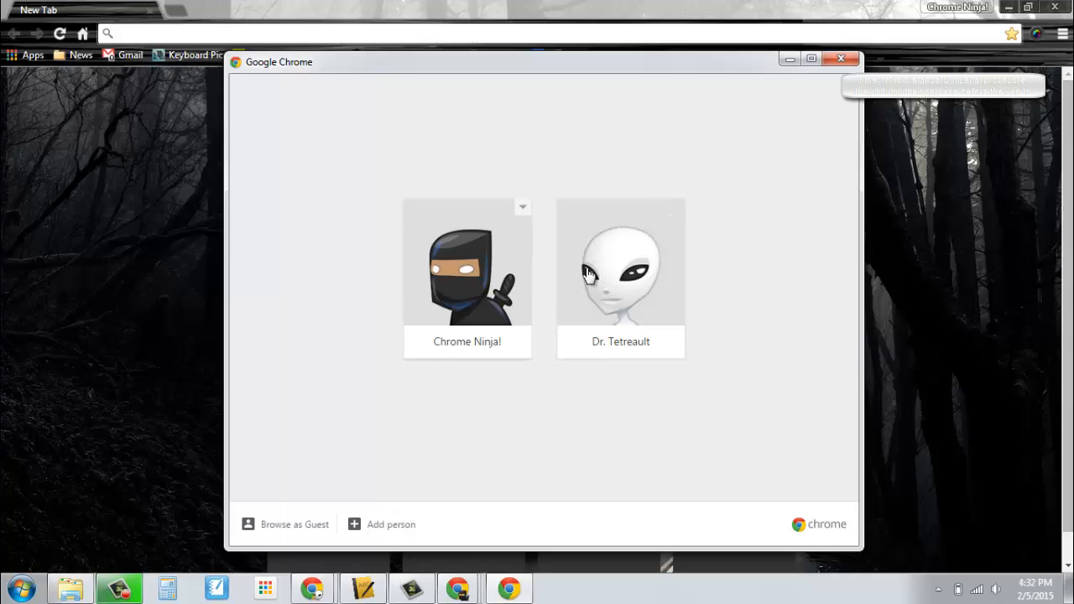
Open the alien-avatar profile's window maximized and show its Settings People list.
click(598, 271)
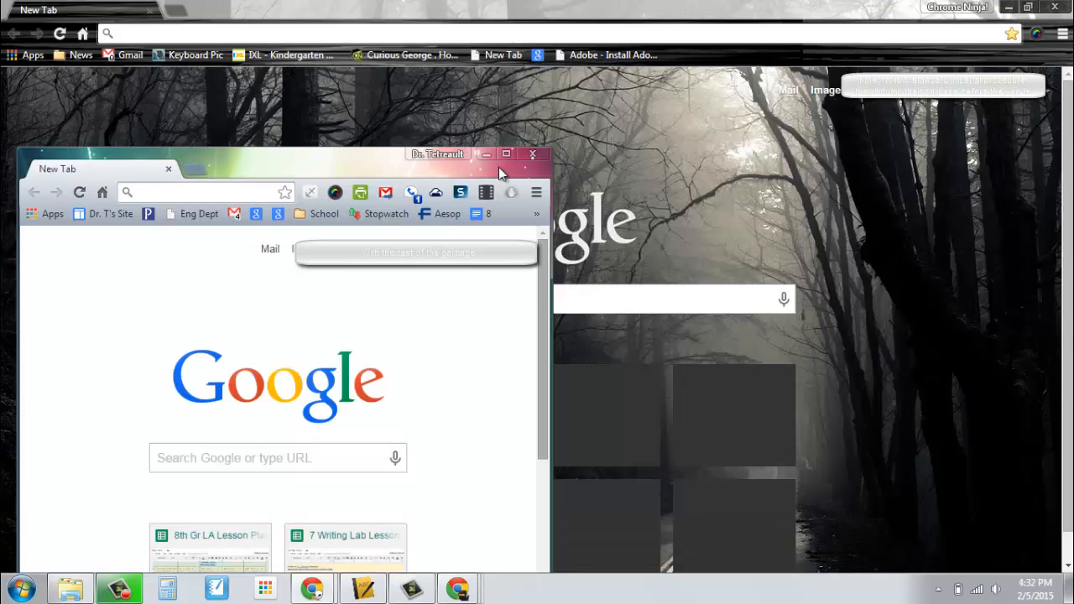
click(506, 153)
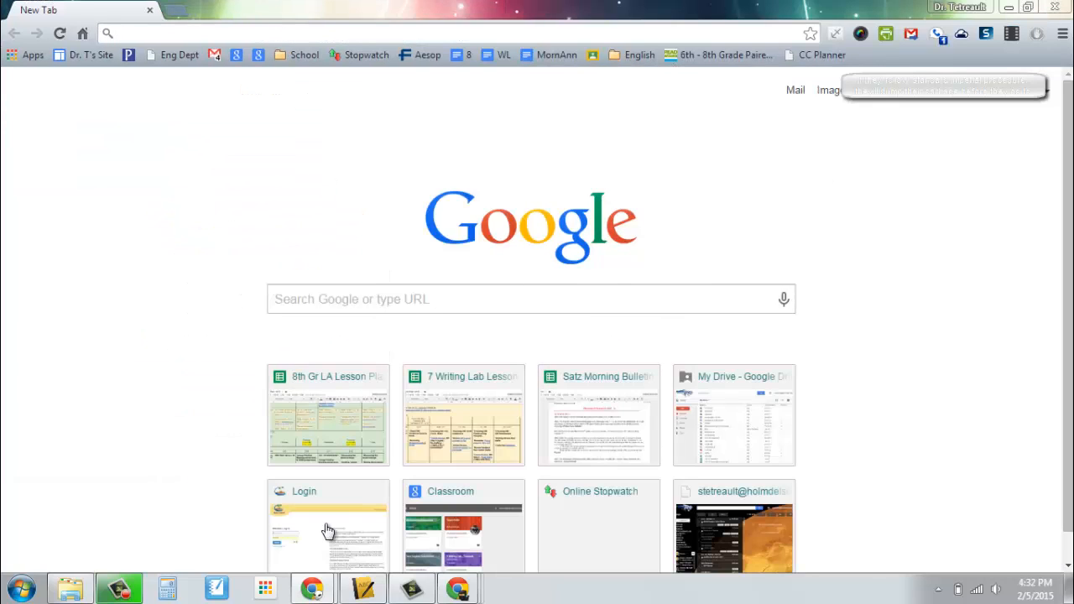
mouse_move(316, 590)
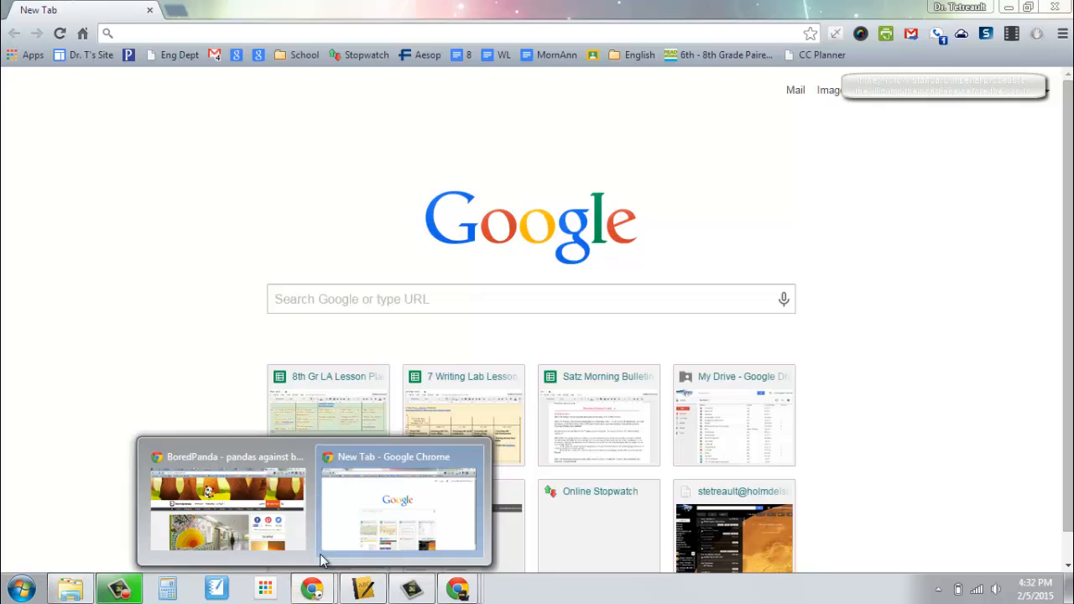
click(284, 546)
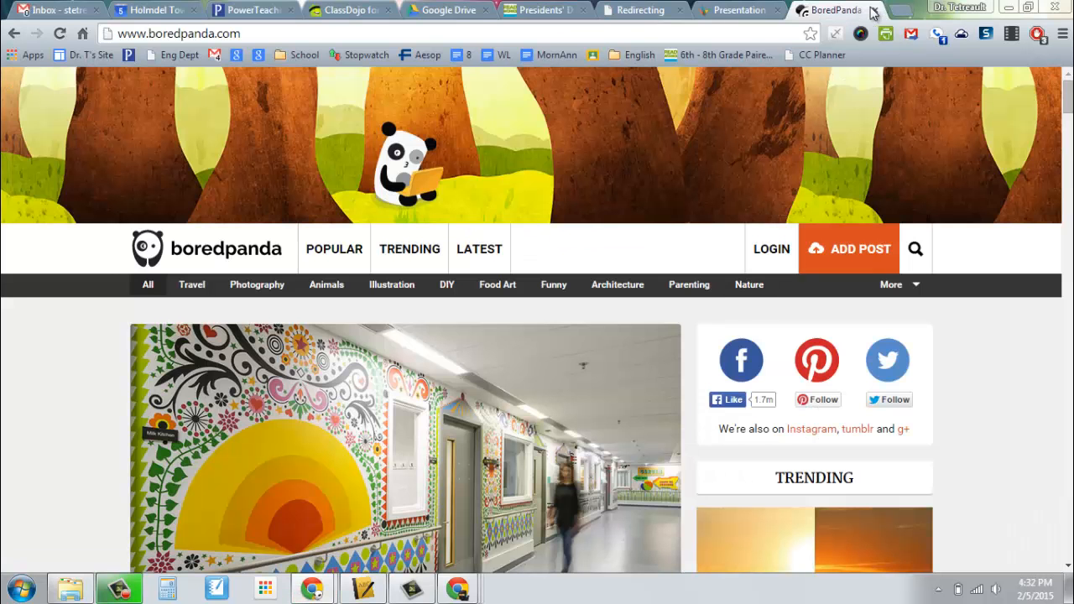
click(948, 6)
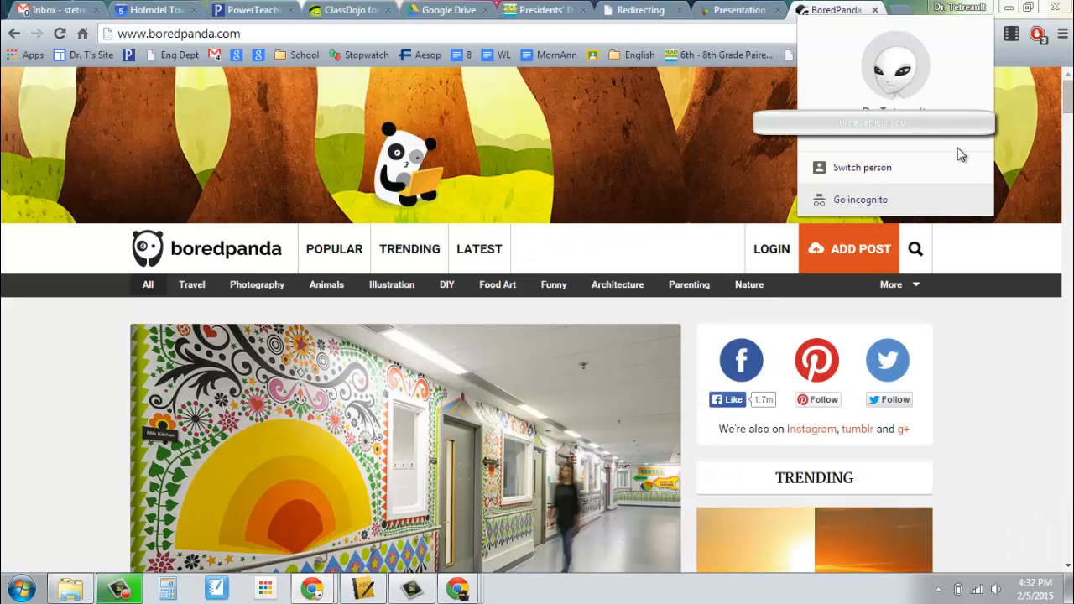
click(1063, 34)
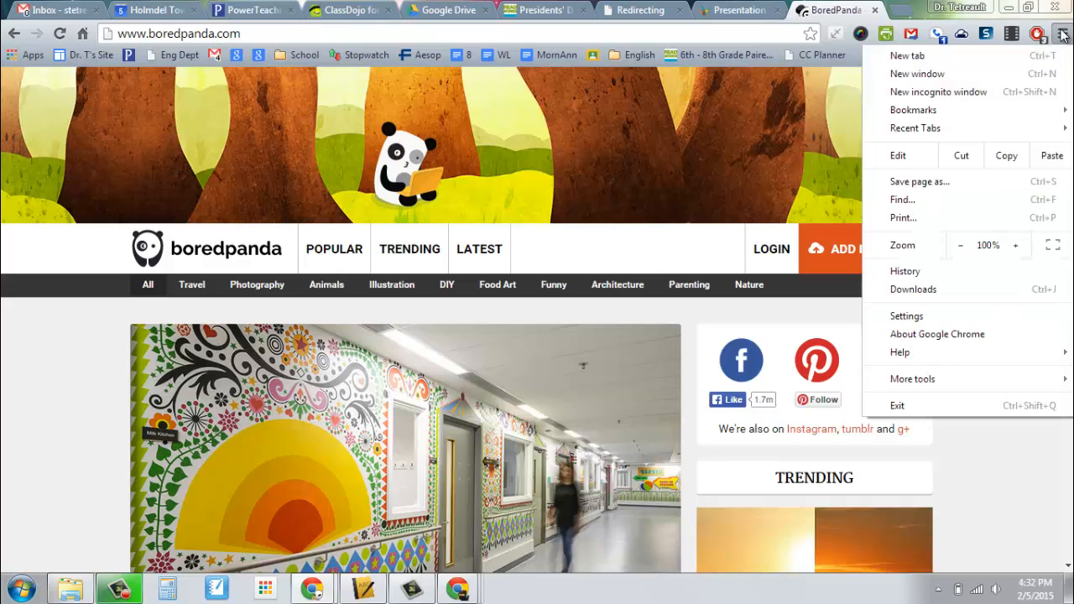
click(972, 314)
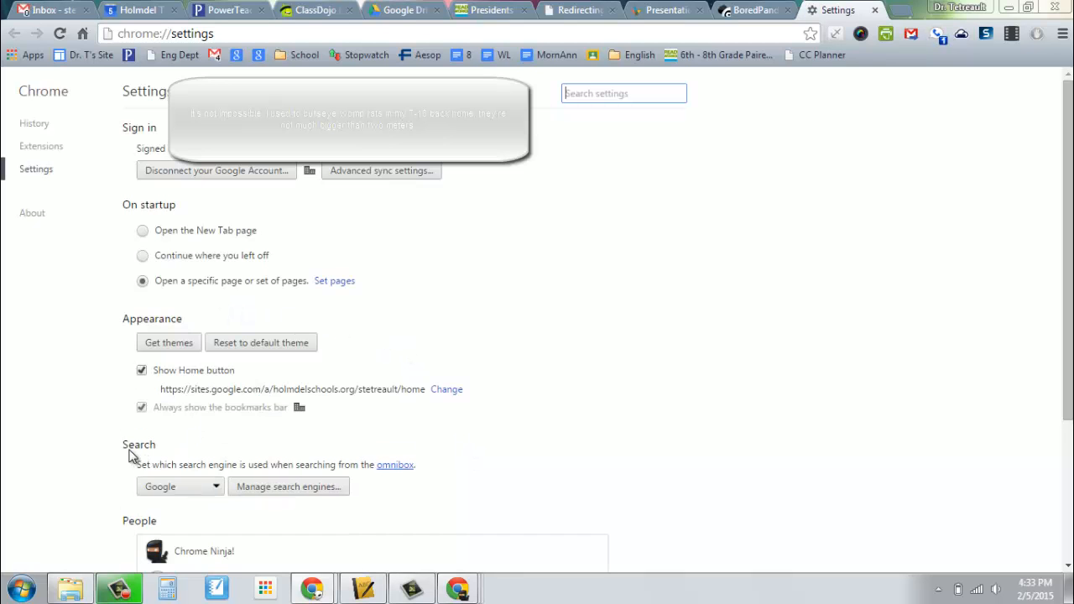
scroll(201, 464, down, 3)
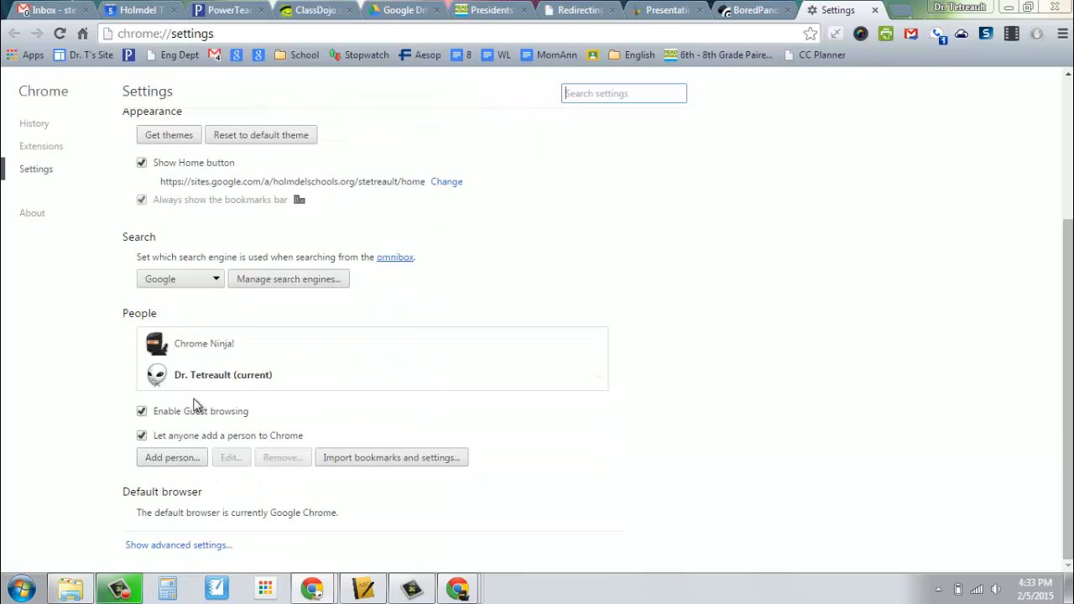
Add a person named 'Chrome Workhorse' with the horse avatar.
click(164, 459)
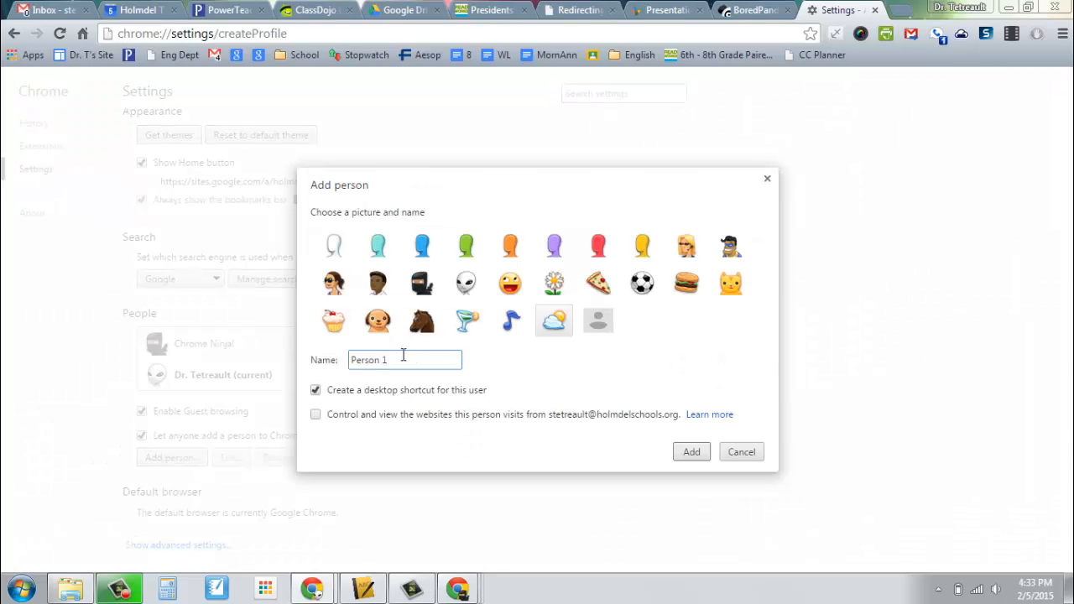
drag(405, 356, 305, 367)
text(Chrome Workhorse)
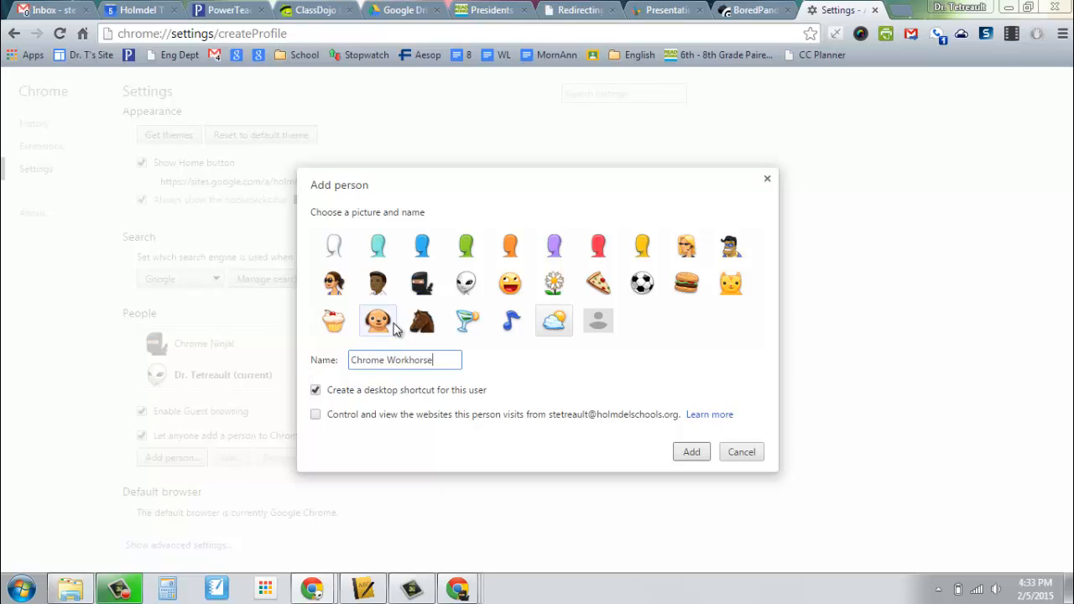
click(428, 324)
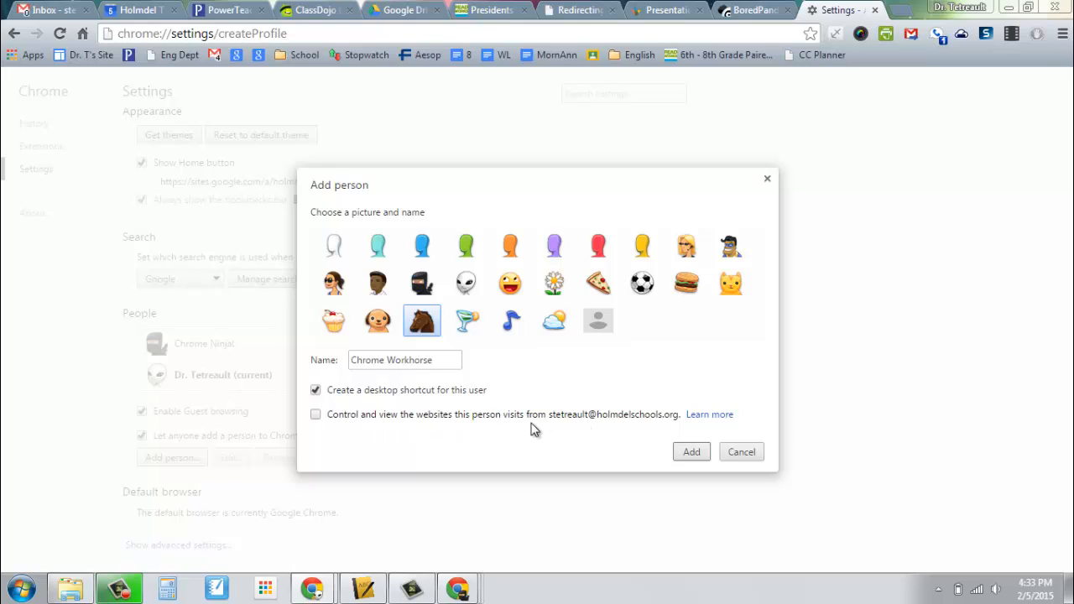
click(691, 452)
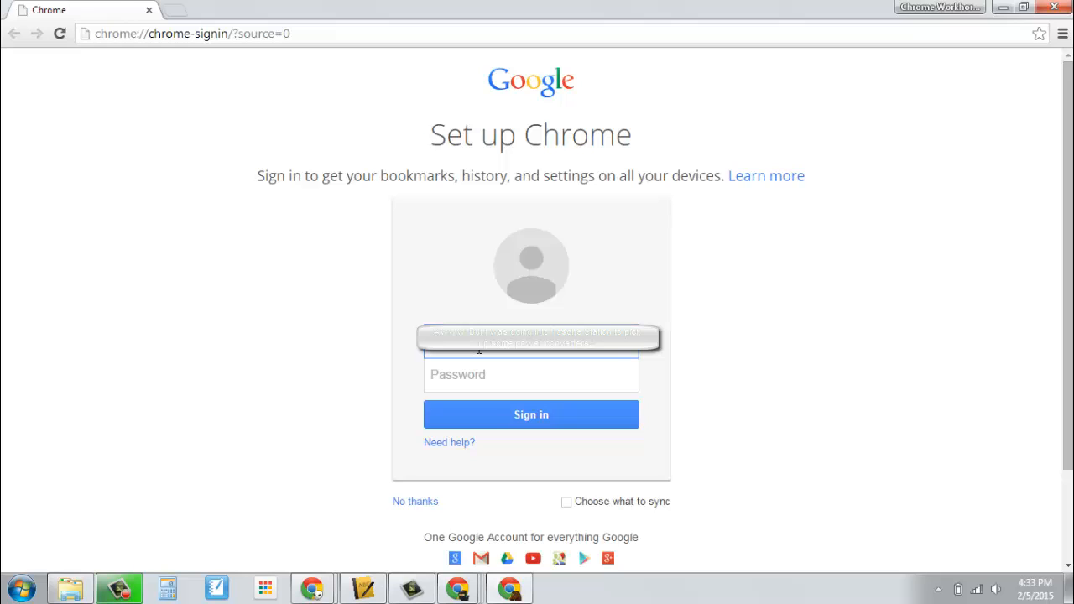
Enter the account password for Chrome Workhorse, sign in, and link its data.
key(Tab)
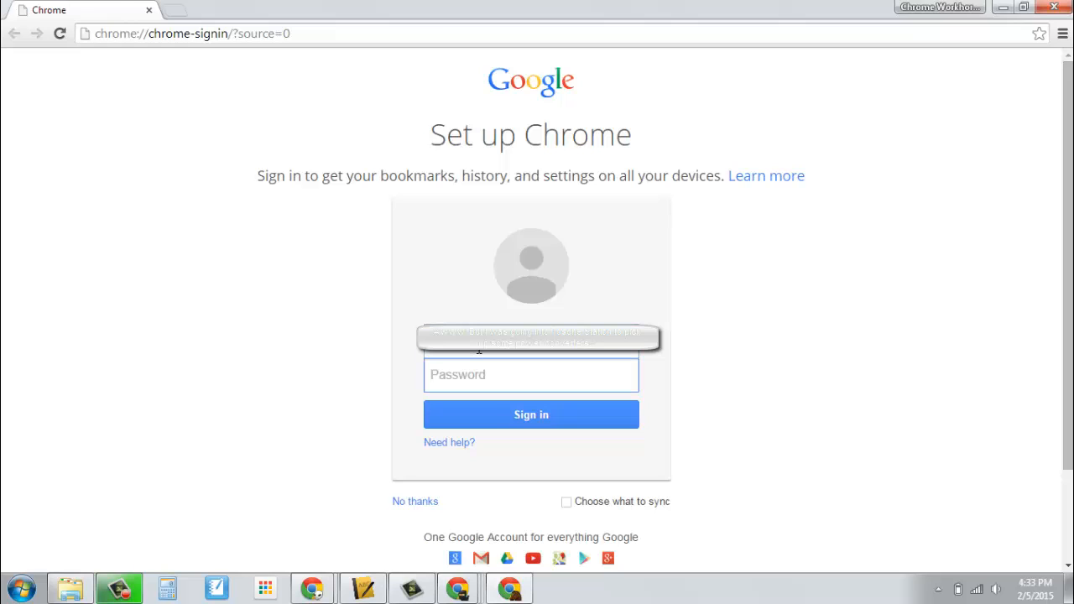
text(•••)
key(BackSpace)
key(BackSpace)
text(•••••••••)
key(Return)
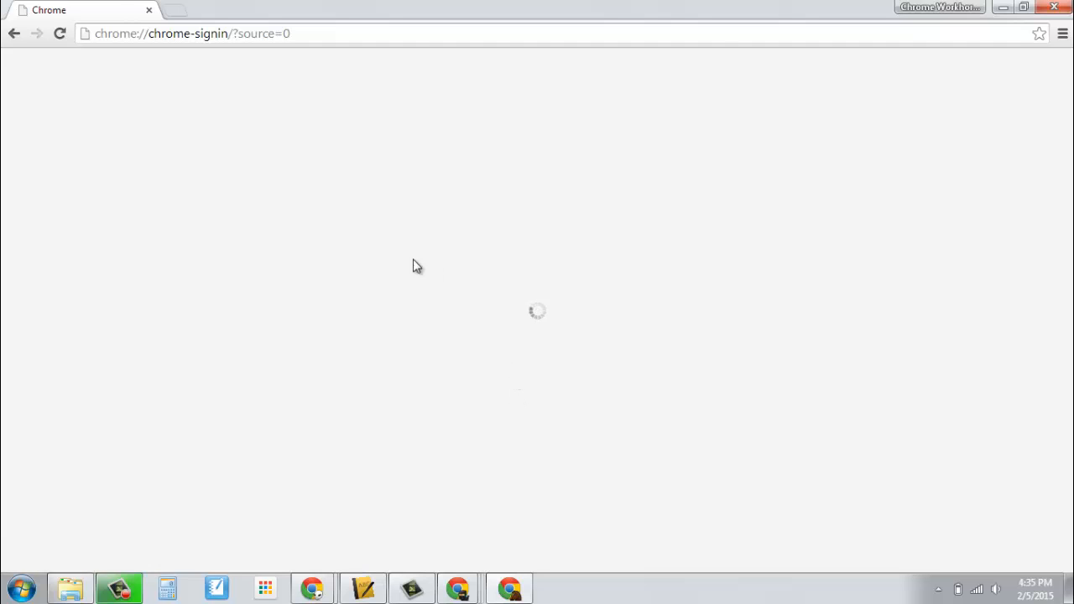
click(613, 216)
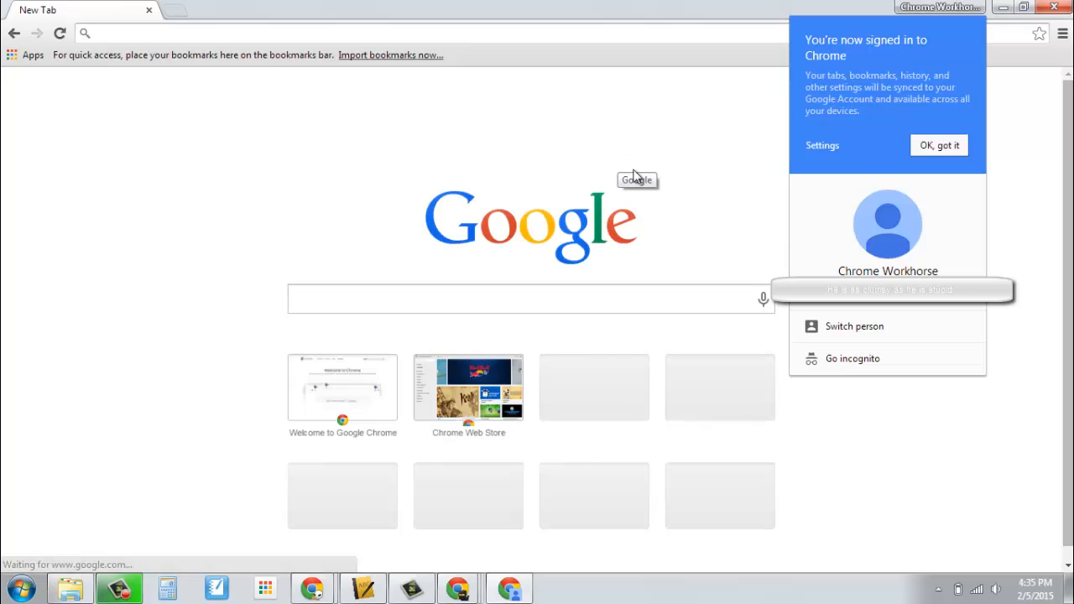
Dismiss the signed-in notice and close the Chrome Workhorse profile menu.
click(940, 145)
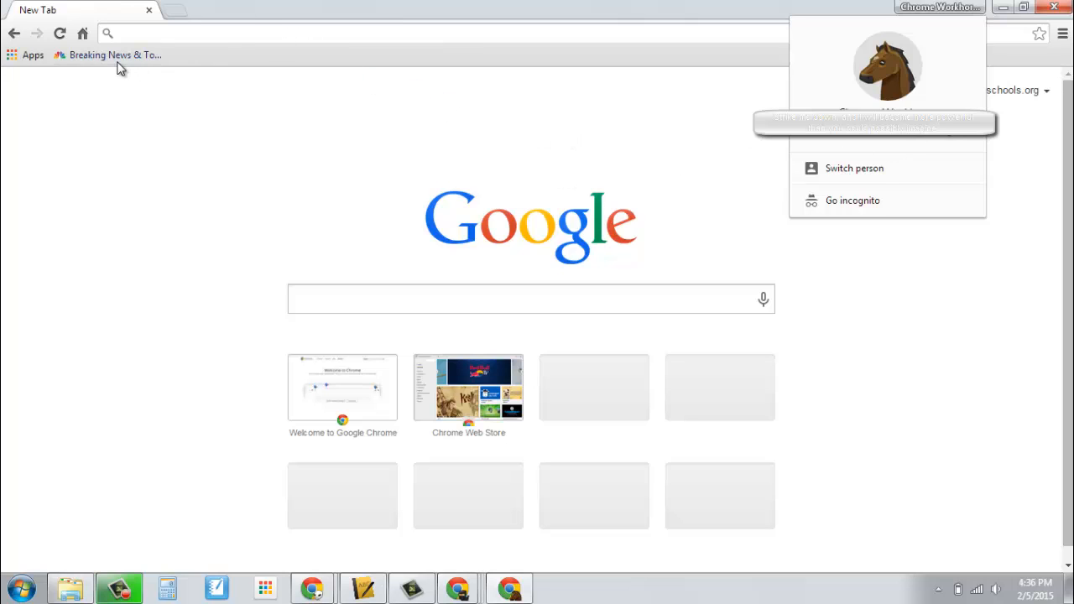
click(230, 38)
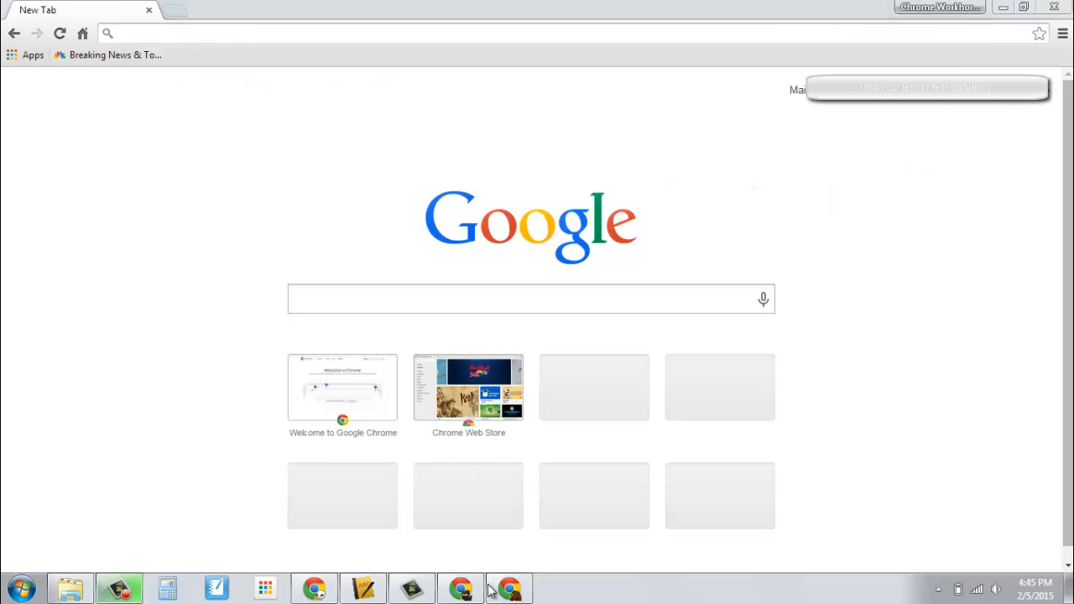
mouse_move(319, 594)
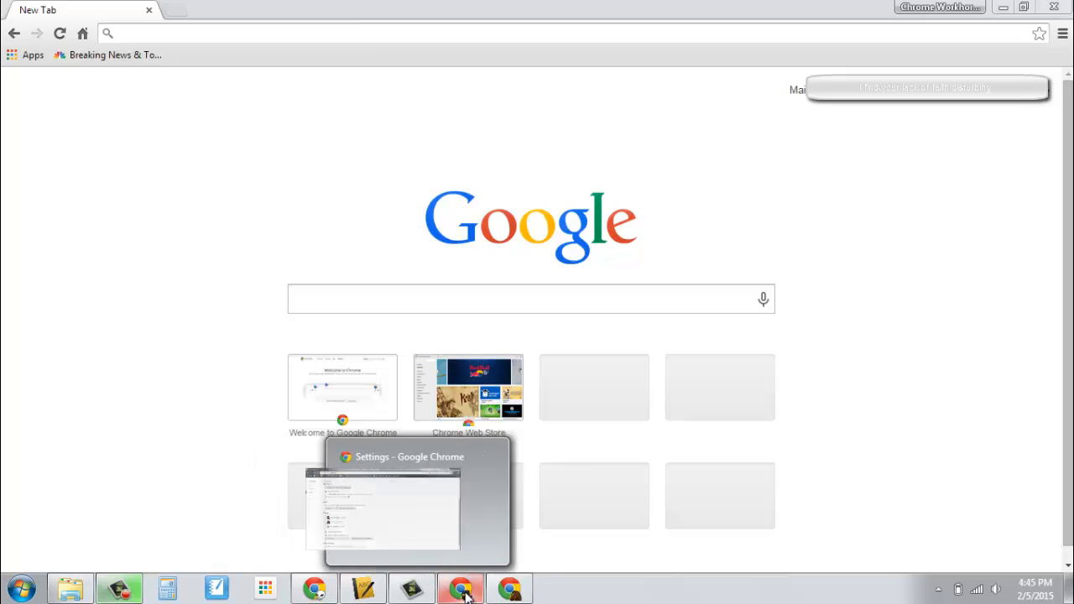
Load the IXL Kindergarten math bookmark in the Chrome Ninja! window.
click(513, 589)
click(460, 589)
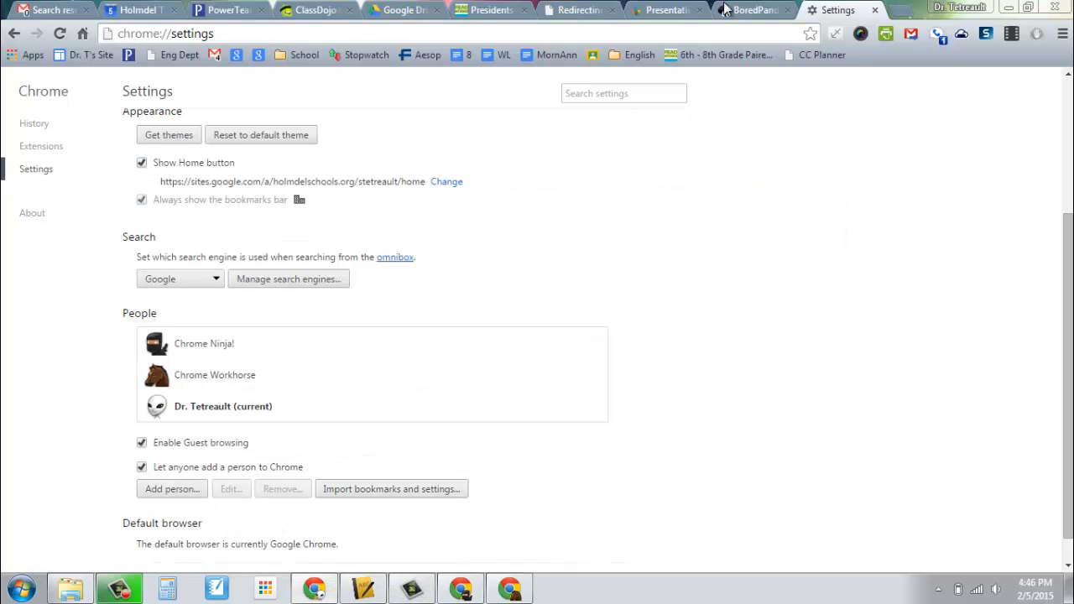
click(750, 13)
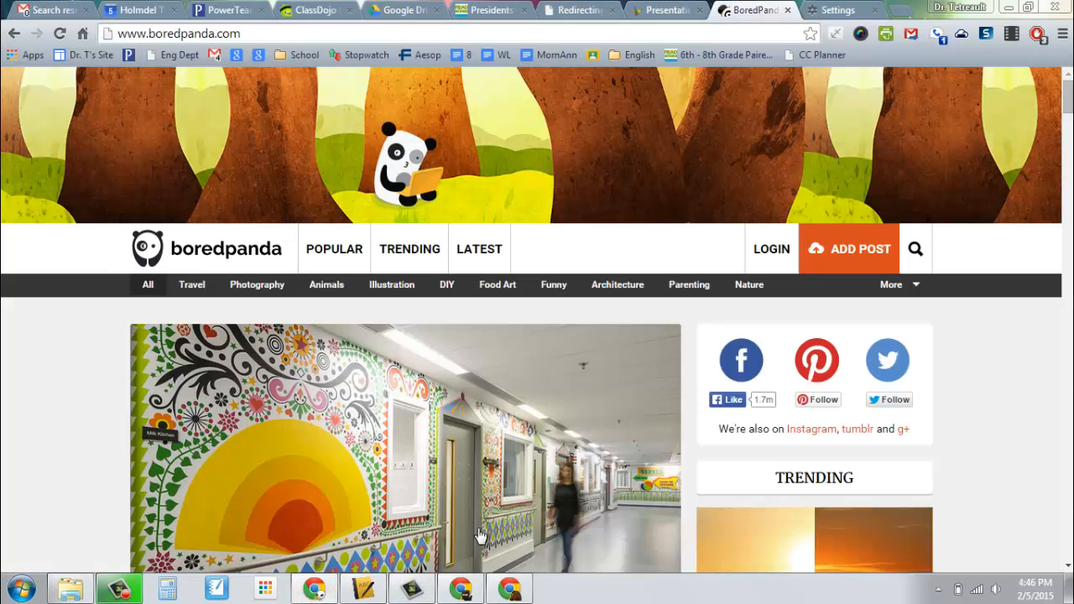
click(462, 589)
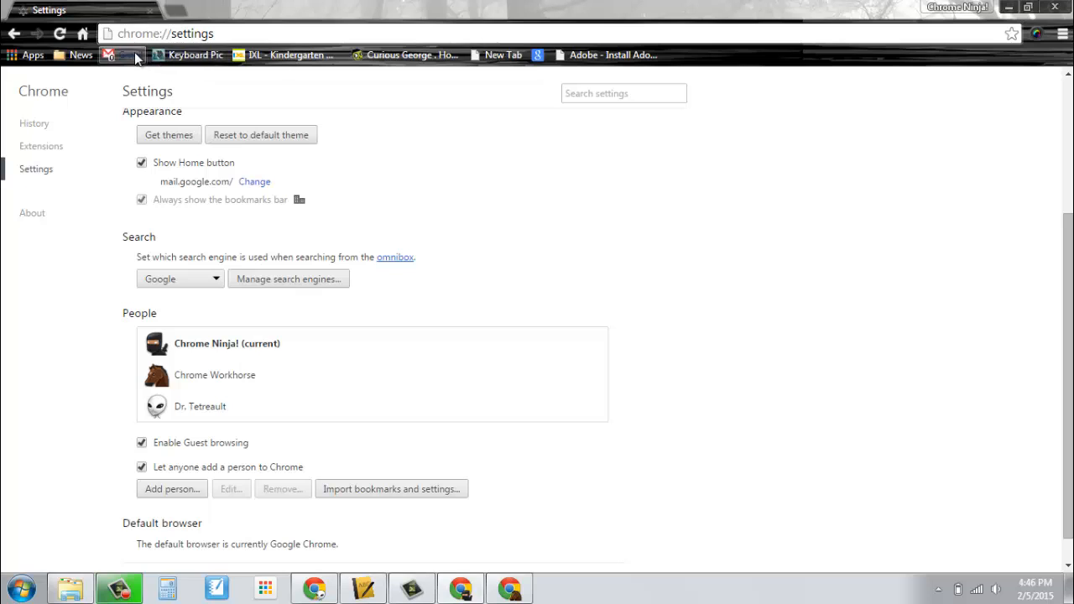
click(273, 56)
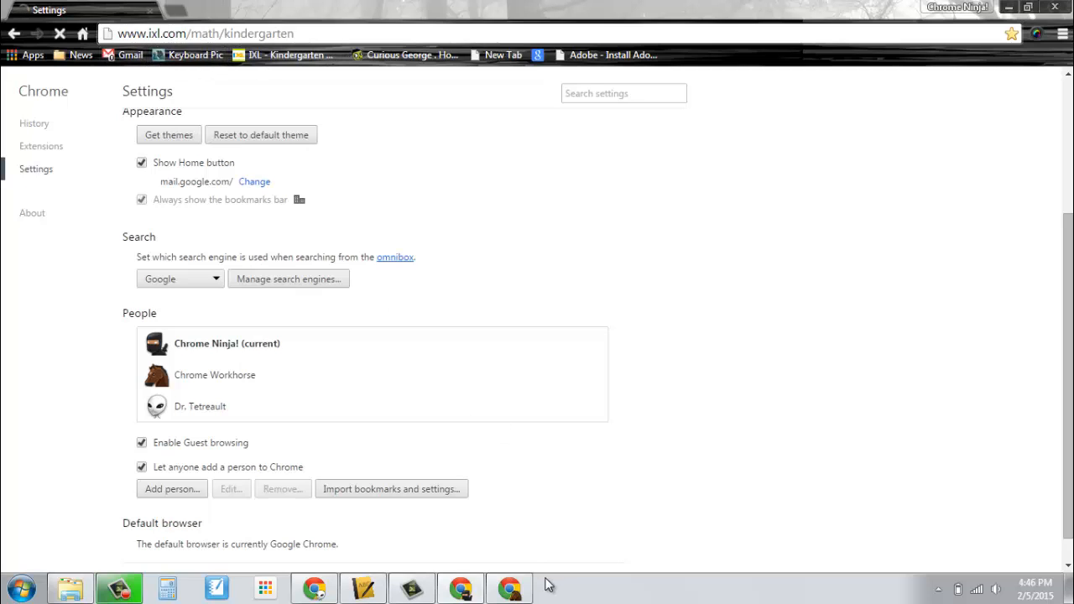
Load NBC News in Chrome Workhorse, then return to the original profile's Bored Panda window.
click(508, 590)
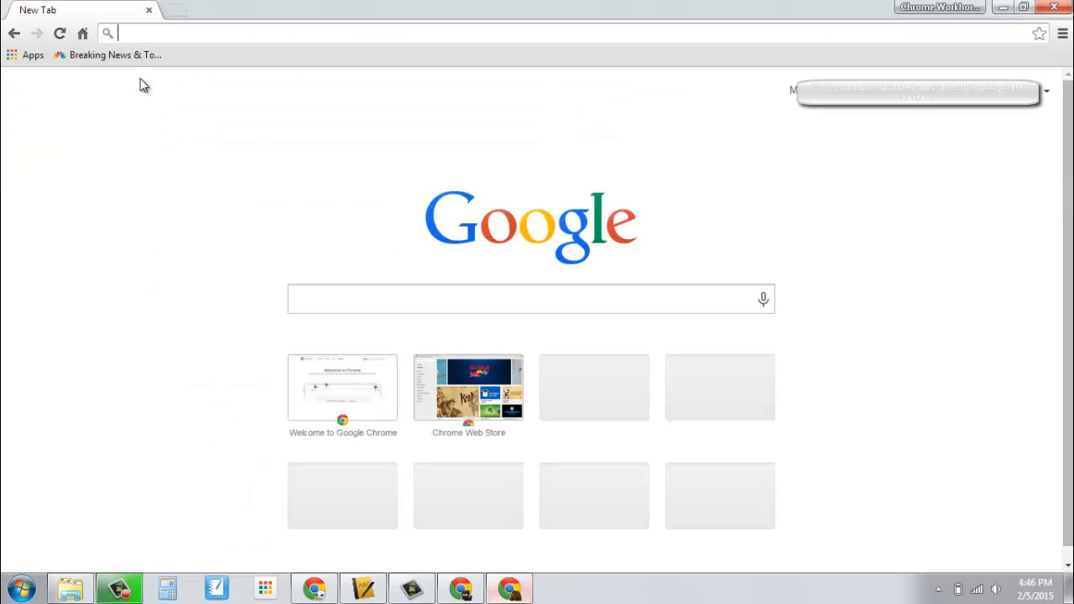
click(120, 55)
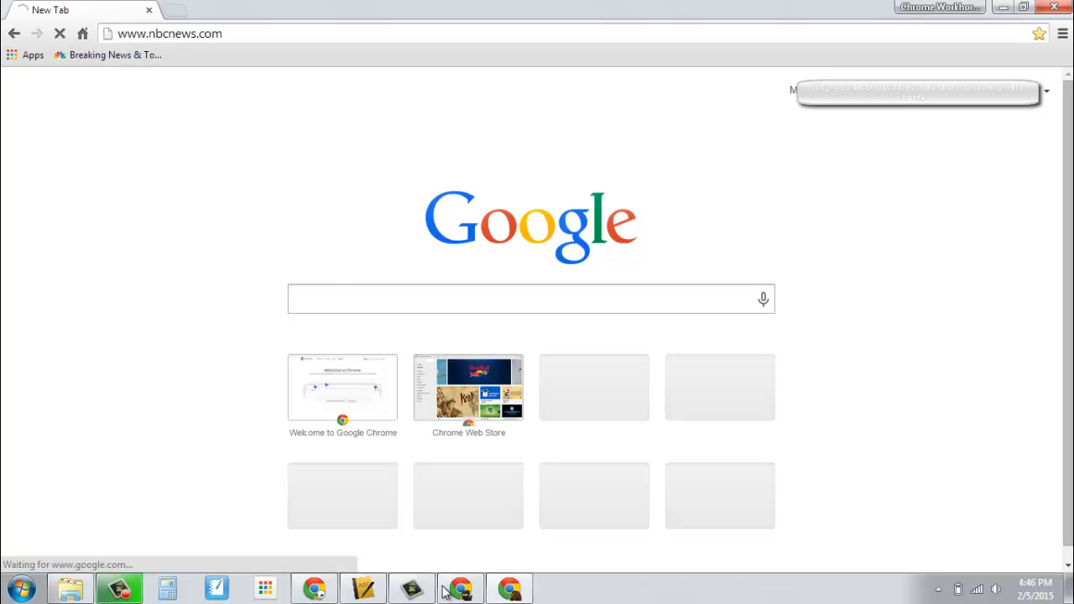
mouse_move(461, 590)
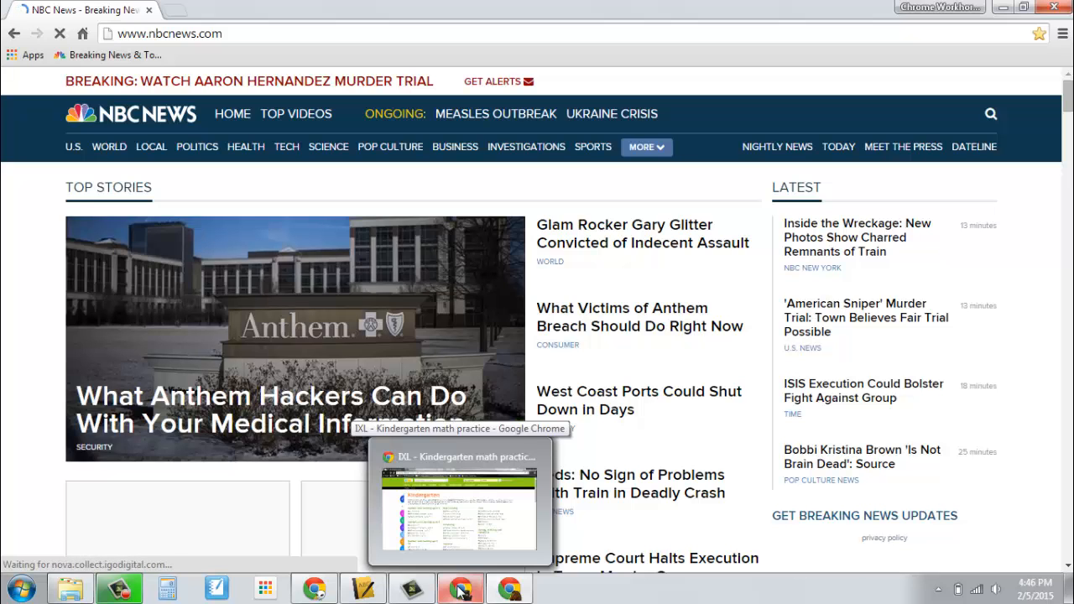
click(460, 506)
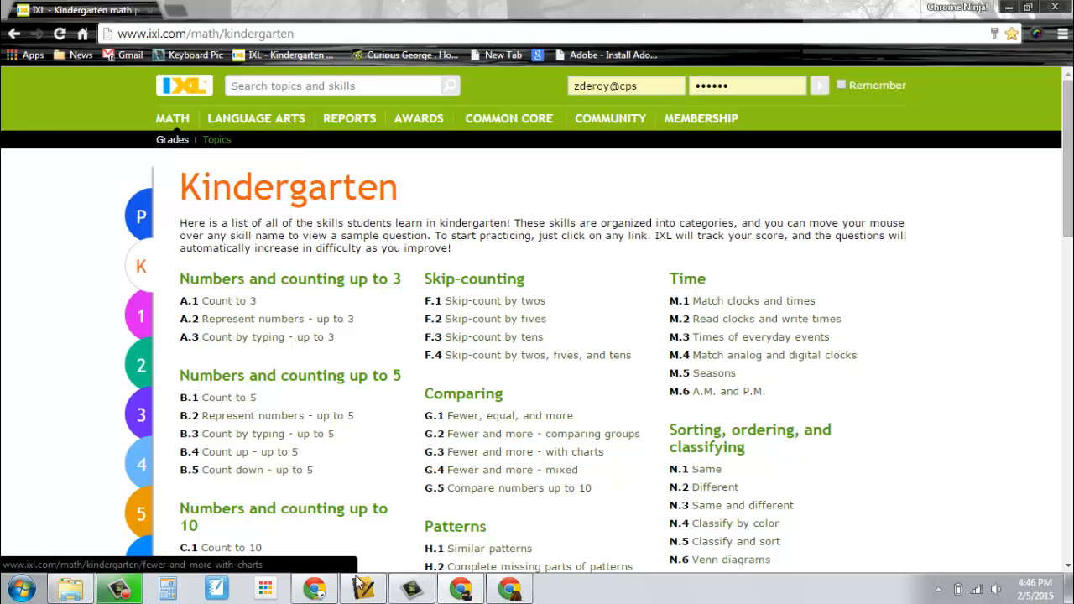
click(344, 517)
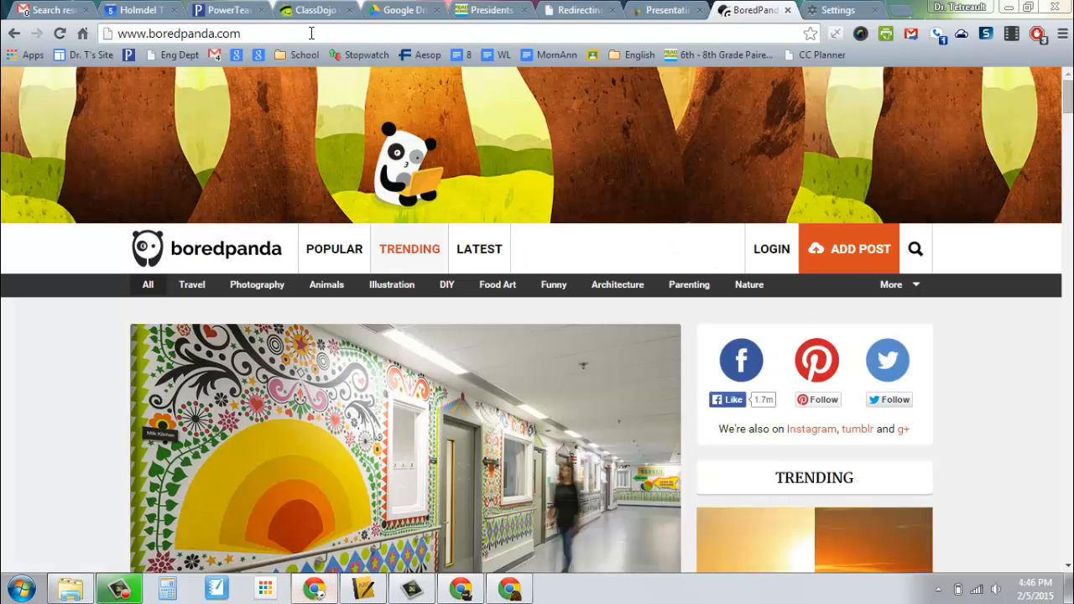